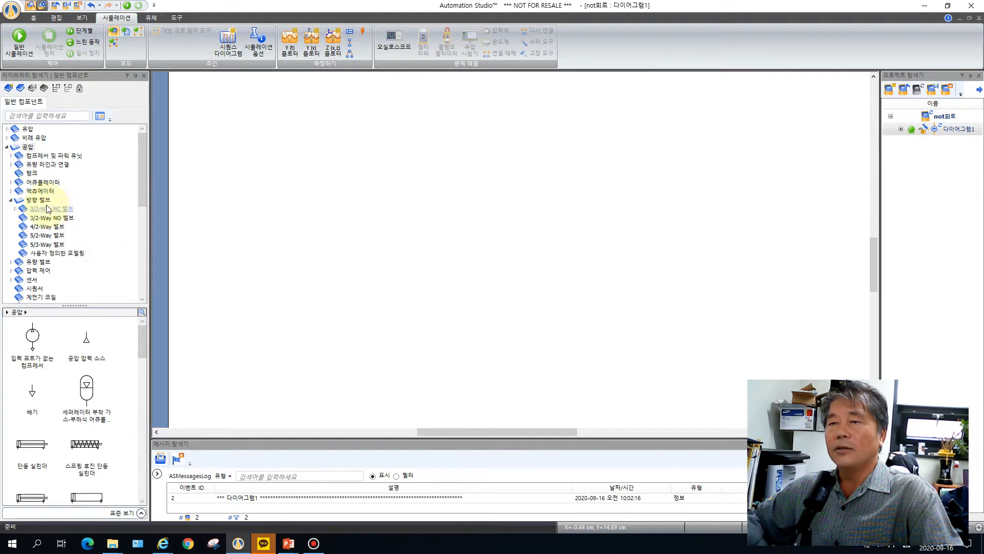
Place a pneumatic pressure source on the diagram and an exhaust above and to the right of it
click(25, 148)
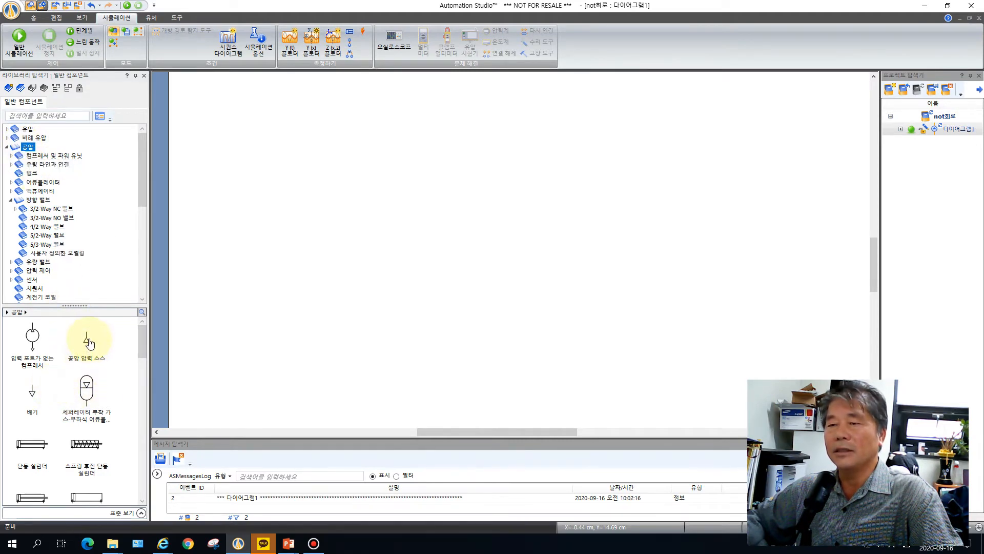
drag(88, 342, 273, 288)
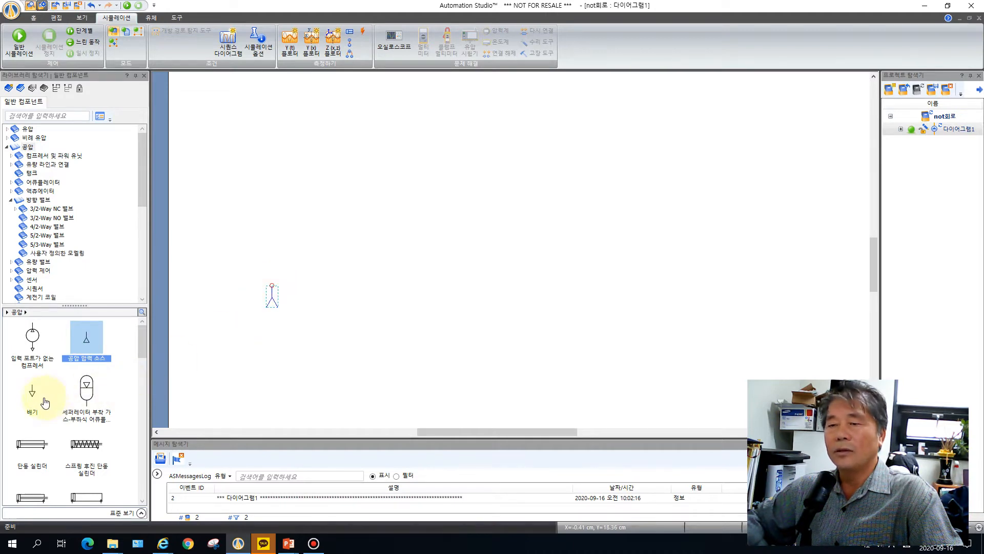
drag(34, 397, 313, 245)
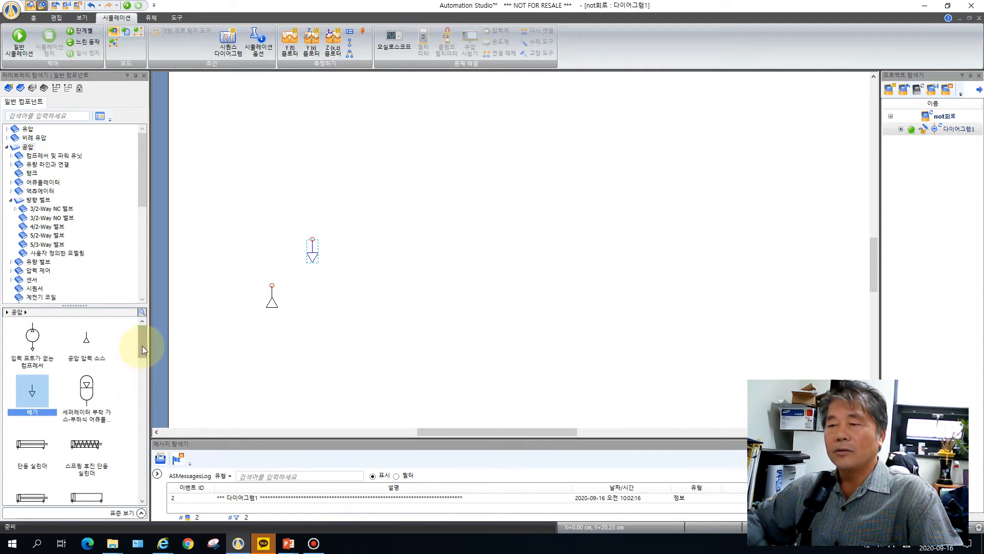
Add a double-acting cylinder to the right of the exhaust and a push-button 3/2-way NO valve with spring return above it
drag(143, 350, 143, 361)
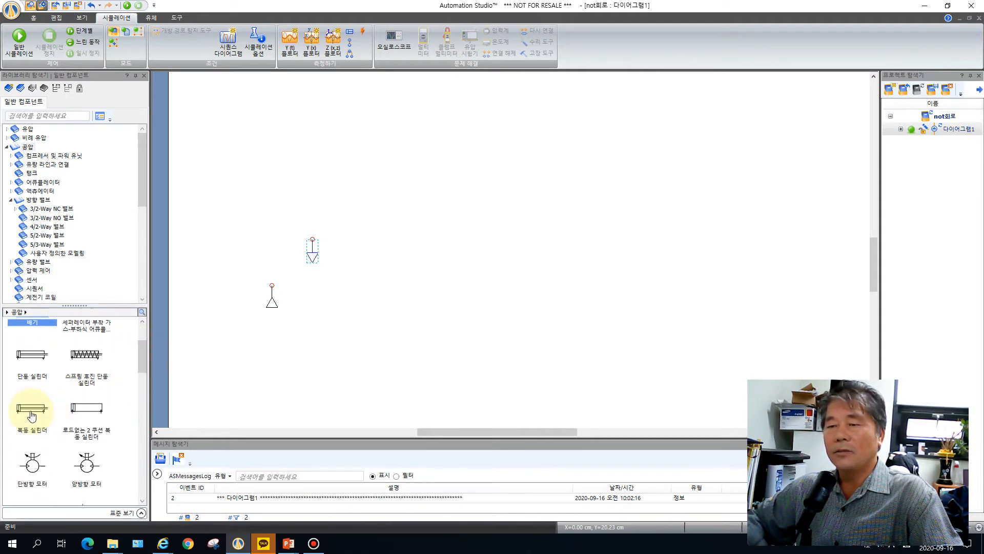
drag(31, 415, 472, 204)
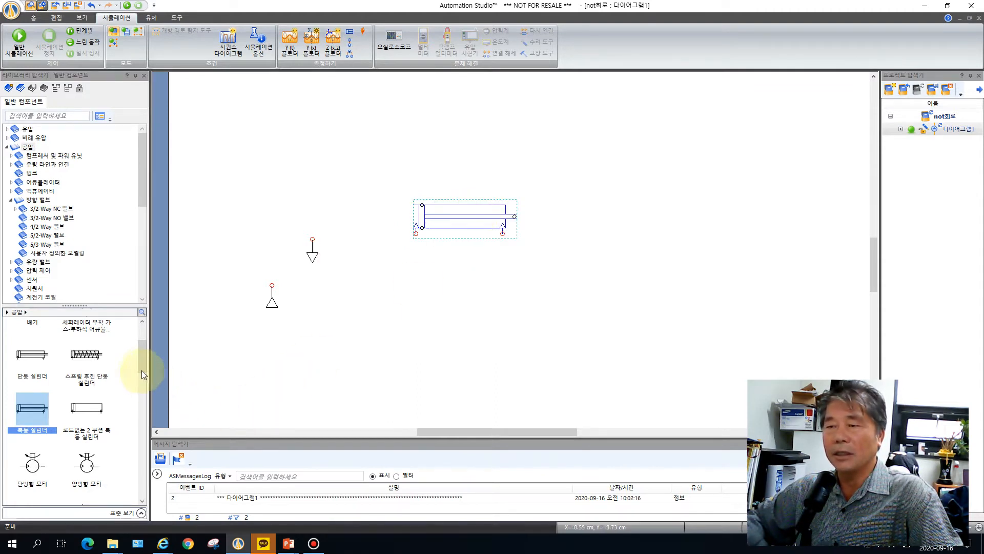
drag(141, 363, 143, 417)
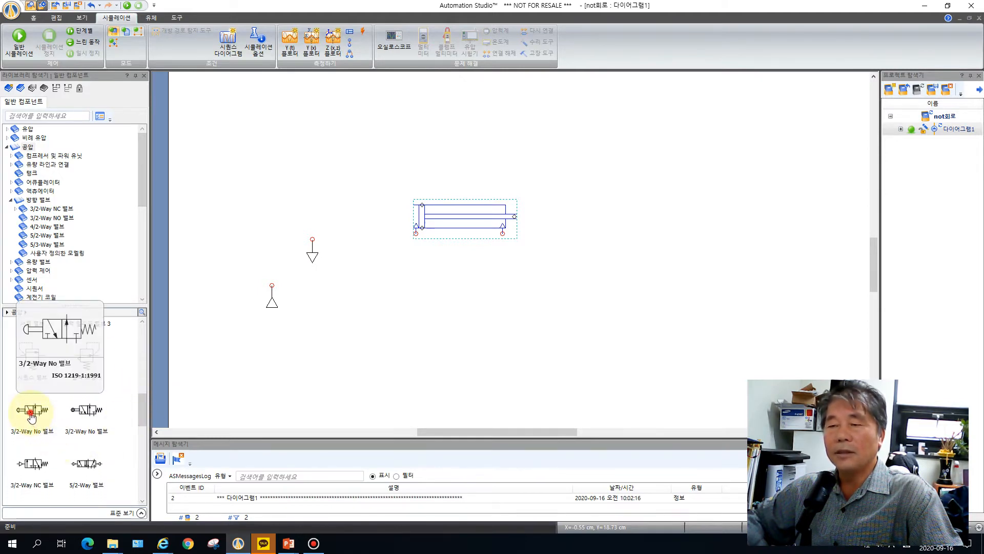
drag(31, 414, 350, 175)
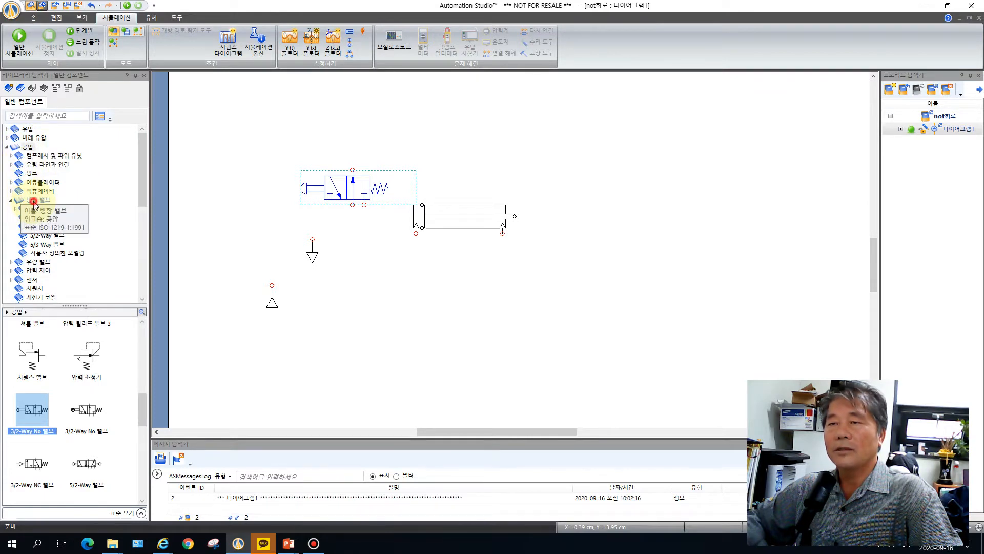
Insert an externally piloted, spring-return 4/2-way pneumatic valve below the cylinder, to the right of the pressure source
click(34, 202)
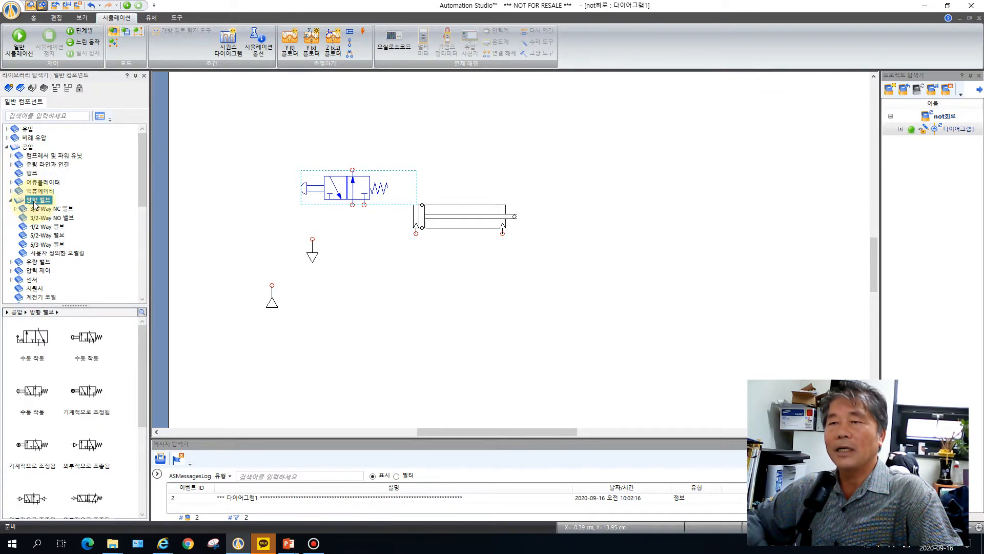
click(46, 227)
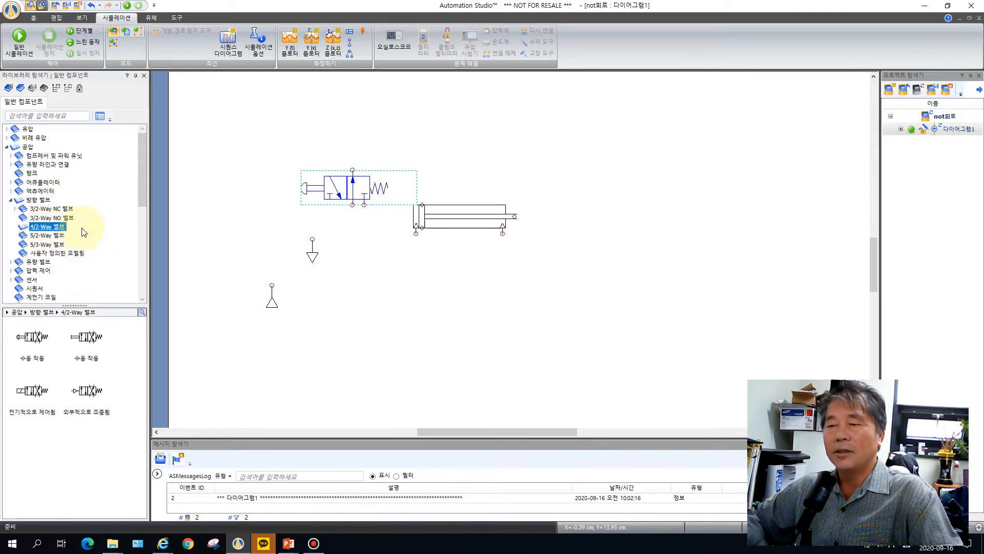
click(89, 392)
mouse_move(91, 394)
mouse_down()
mouse_move(299, 358)
mouse_move(394, 281)
mouse_move(378, 264)
mouse_move(384, 275)
mouse_up()
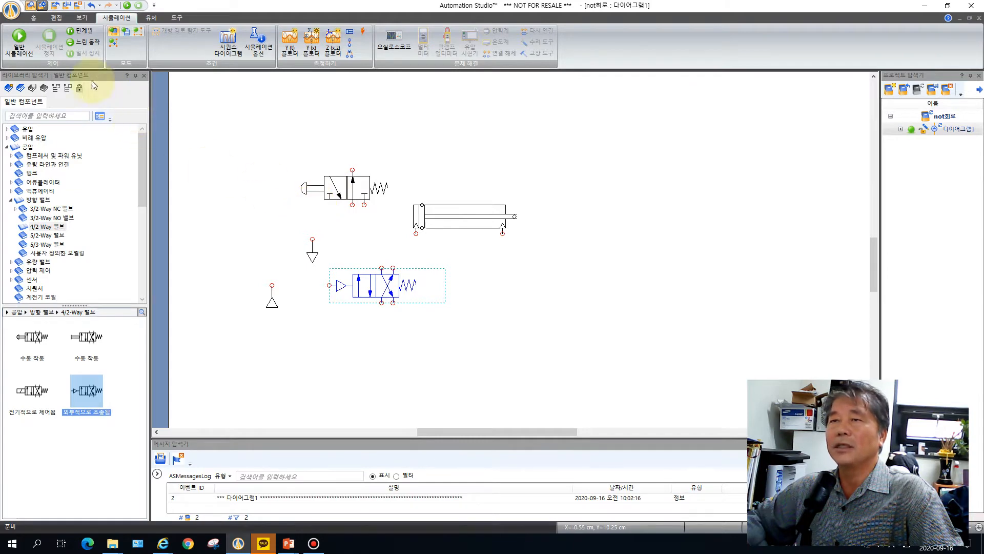
Rotate the 4/2-way valve and the 3/2-way valve 90° to the right
click(54, 17)
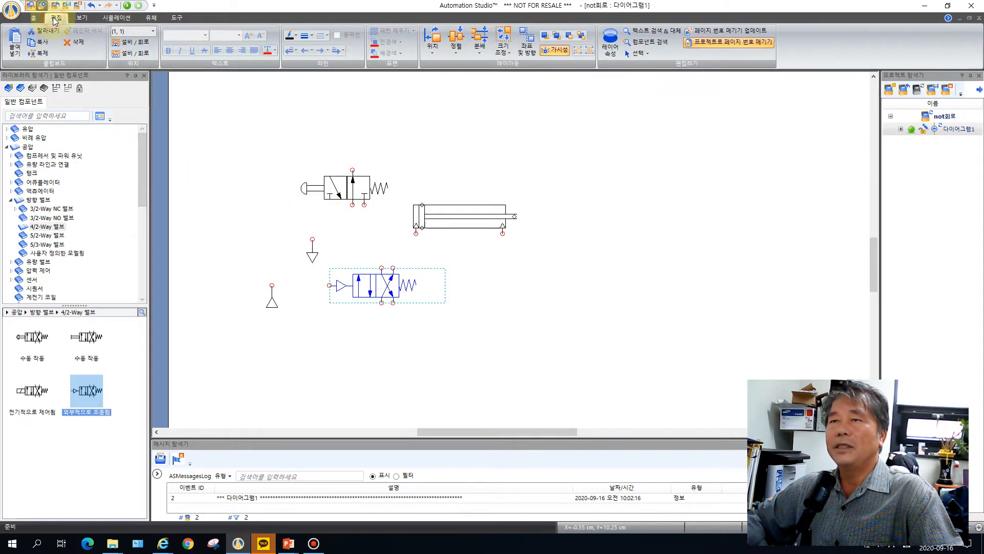
click(436, 53)
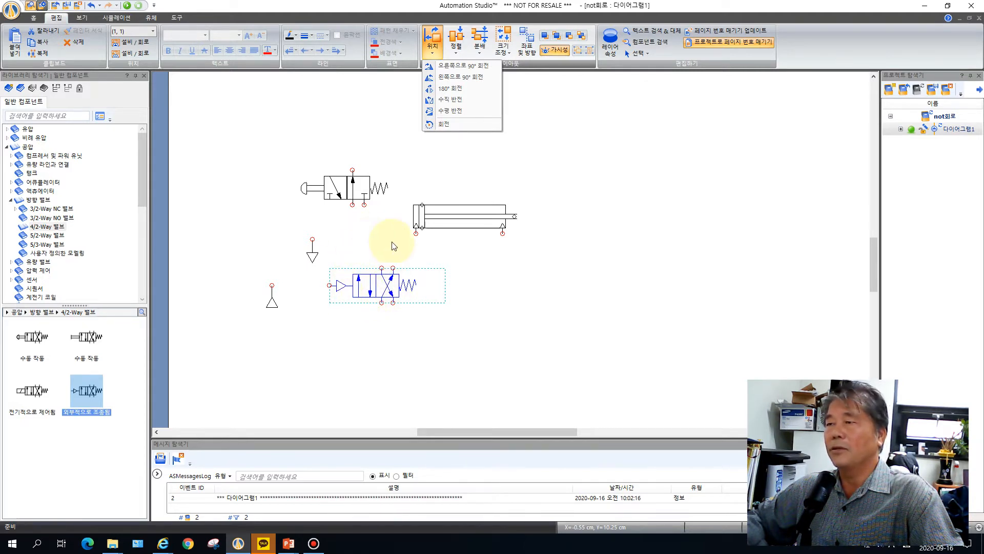
click(451, 65)
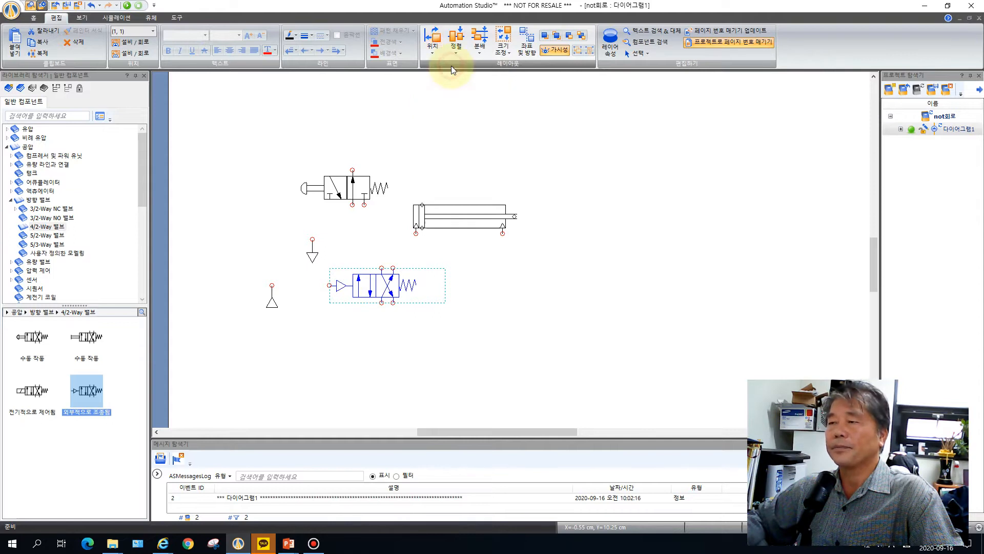
click(355, 191)
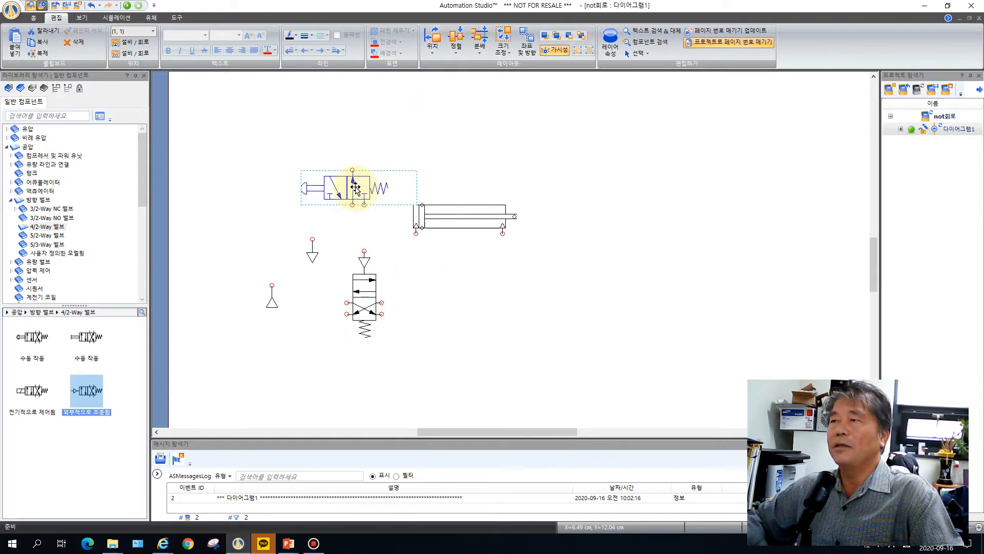
click(431, 55)
click(438, 67)
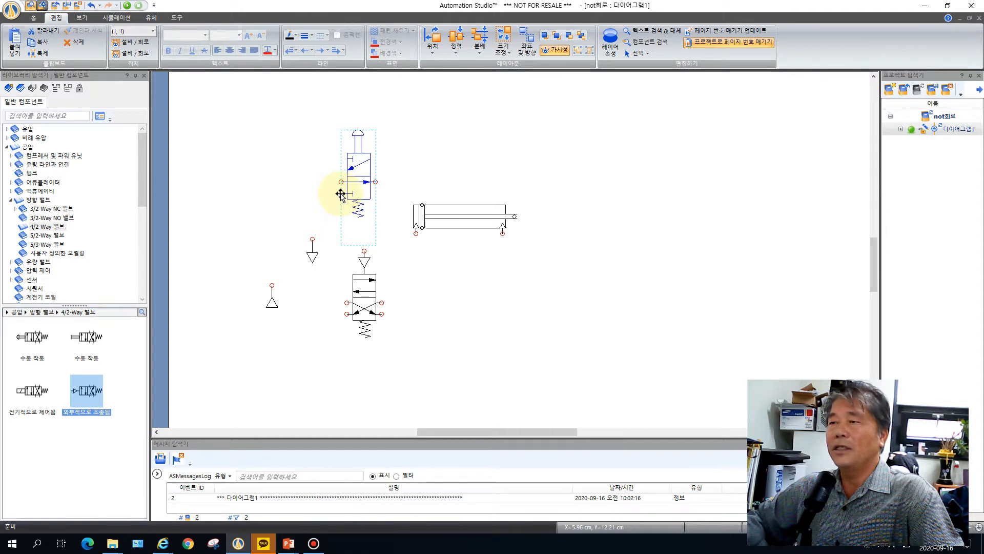
Rotate the exhaust symbol 90° to the right
click(312, 256)
click(434, 54)
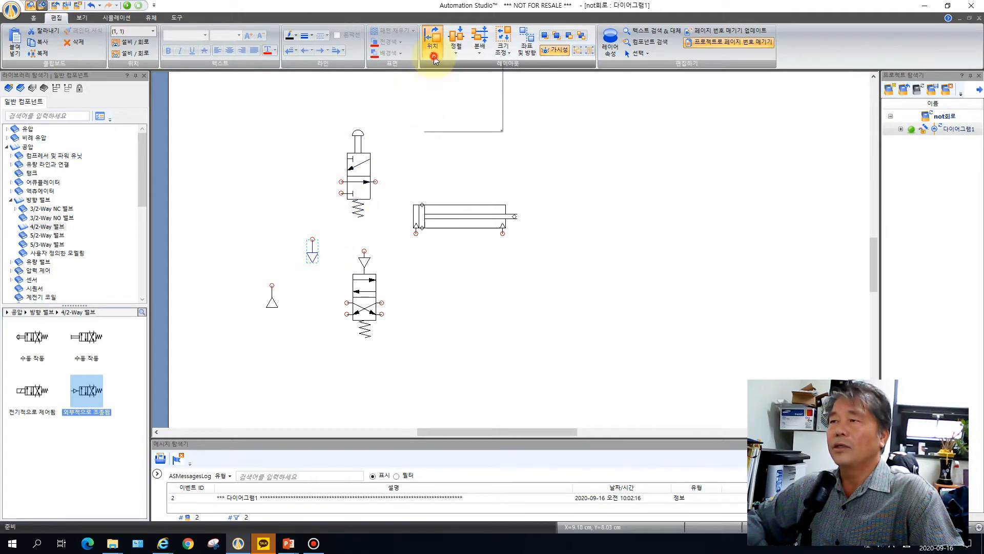
click(442, 66)
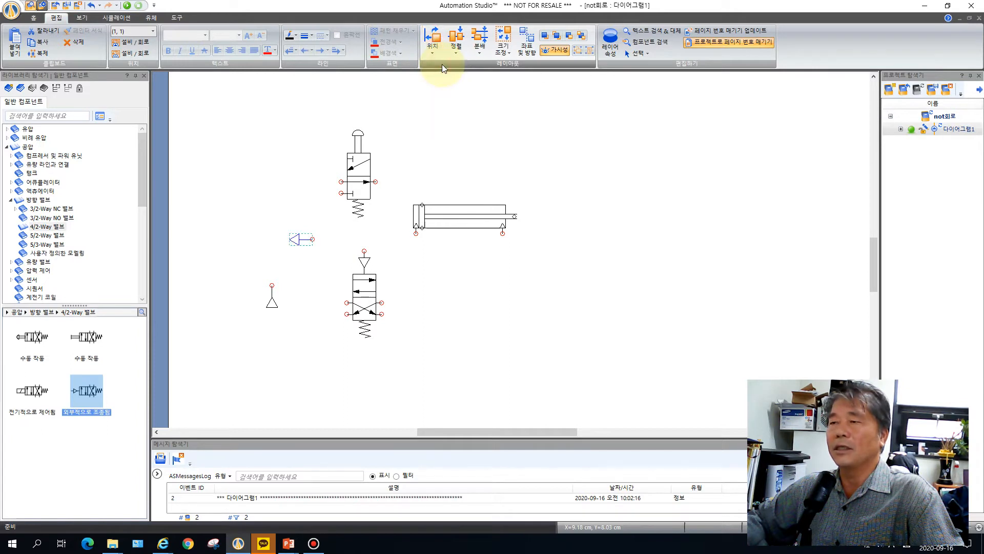
Attach a copy of the exhaust to the 4/2-way valve's lower left port and the original to the 3/2-way valve's lower left port
right_click(298, 241)
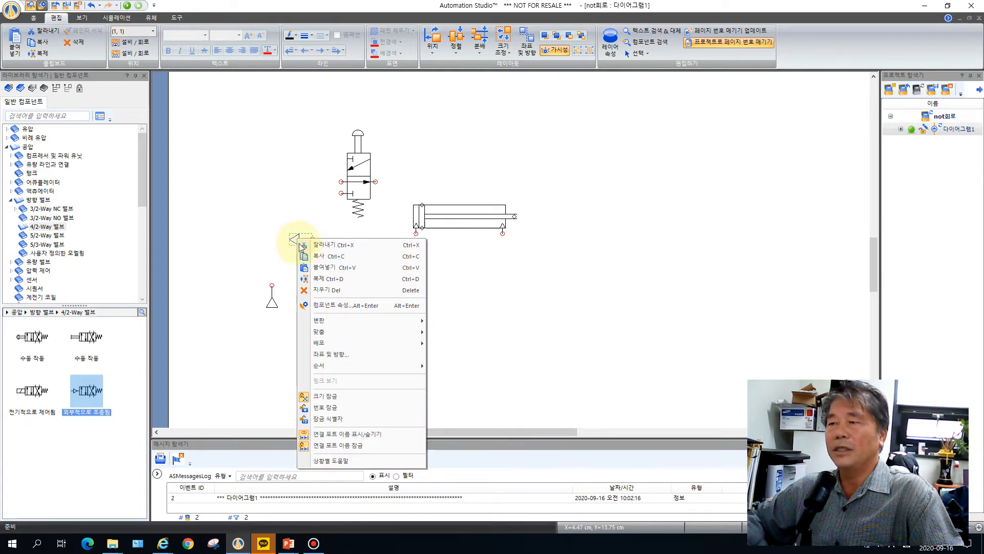
click(323, 266)
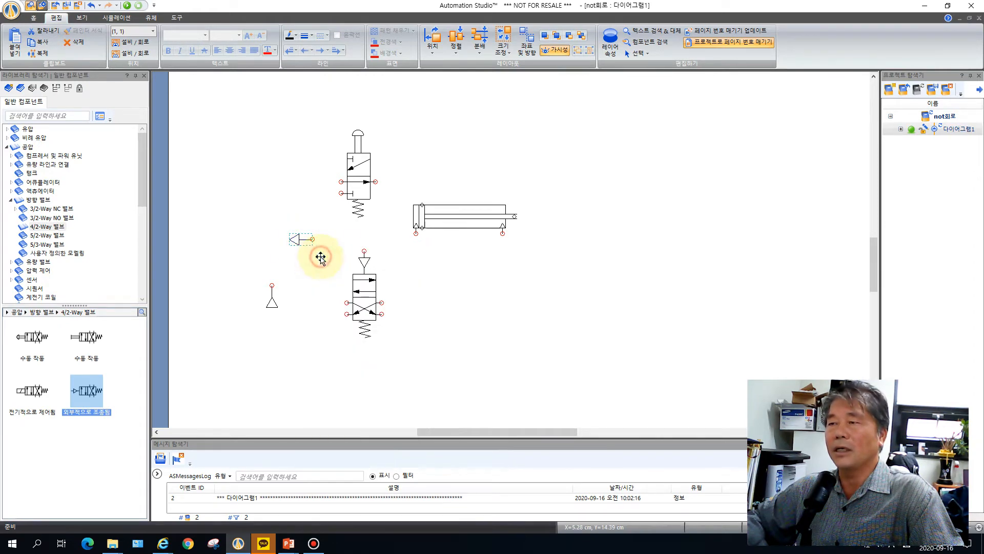
right_click(298, 241)
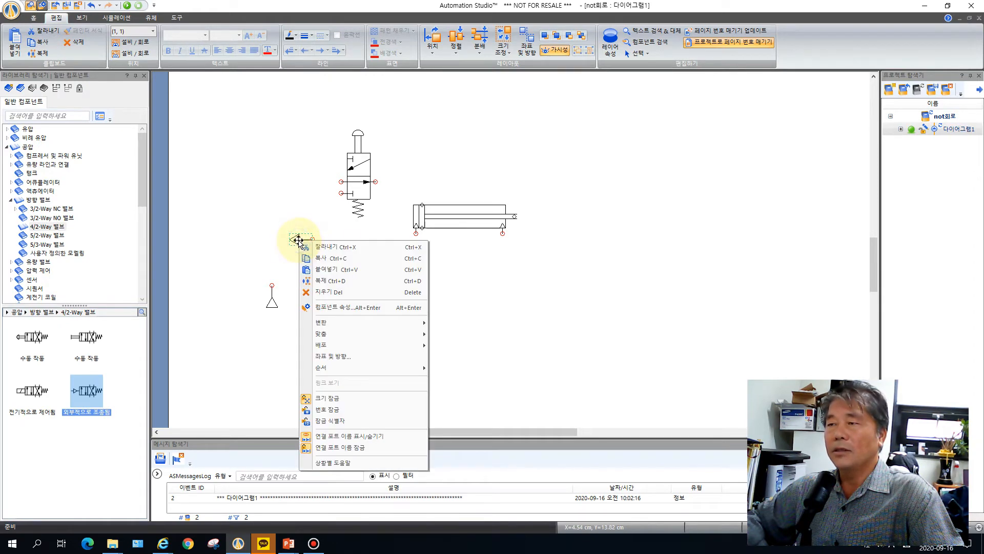
click(323, 271)
drag(323, 271, 338, 322)
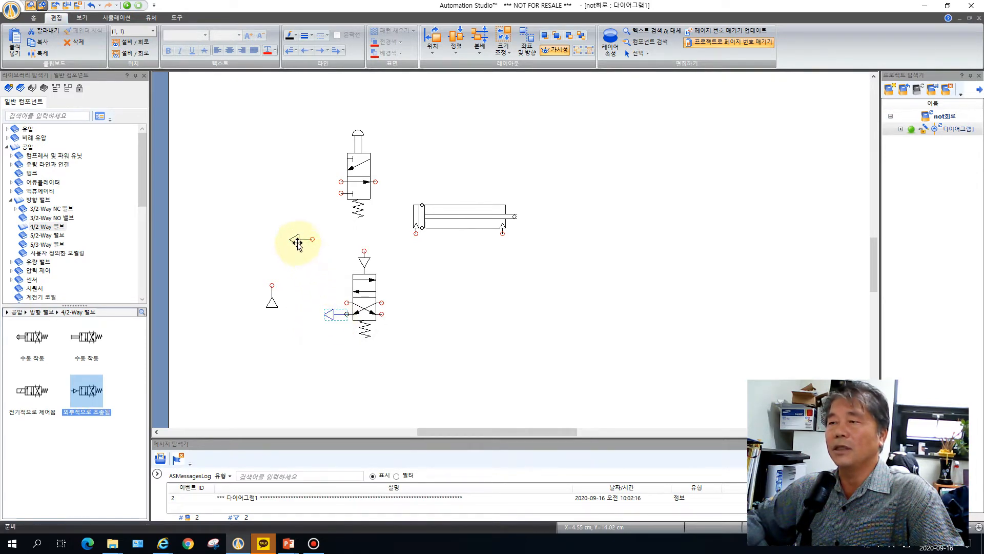
drag(298, 243, 326, 198)
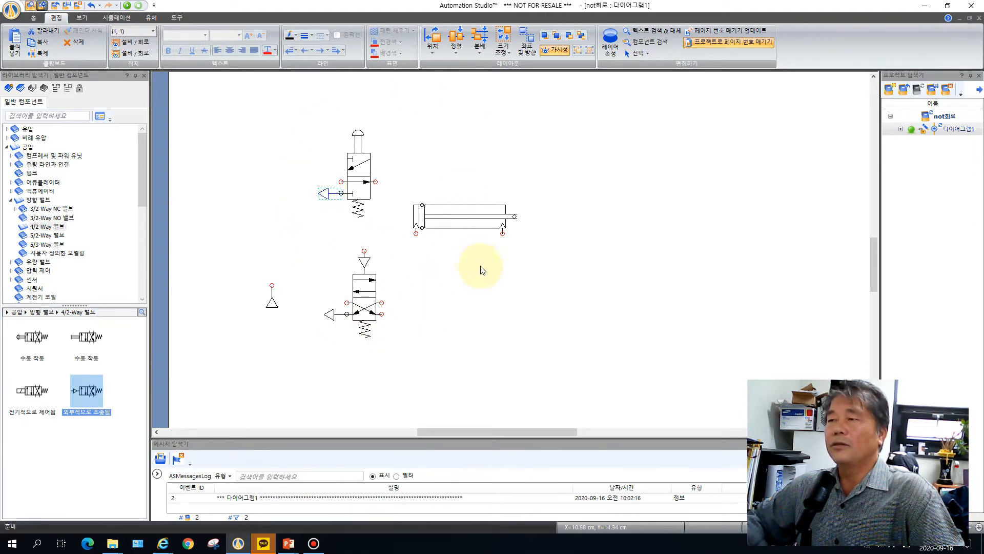
Move the 3/2-way valve together with its attached exhaust left, clear of the 4/2-way valve's pilot port
click(307, 226)
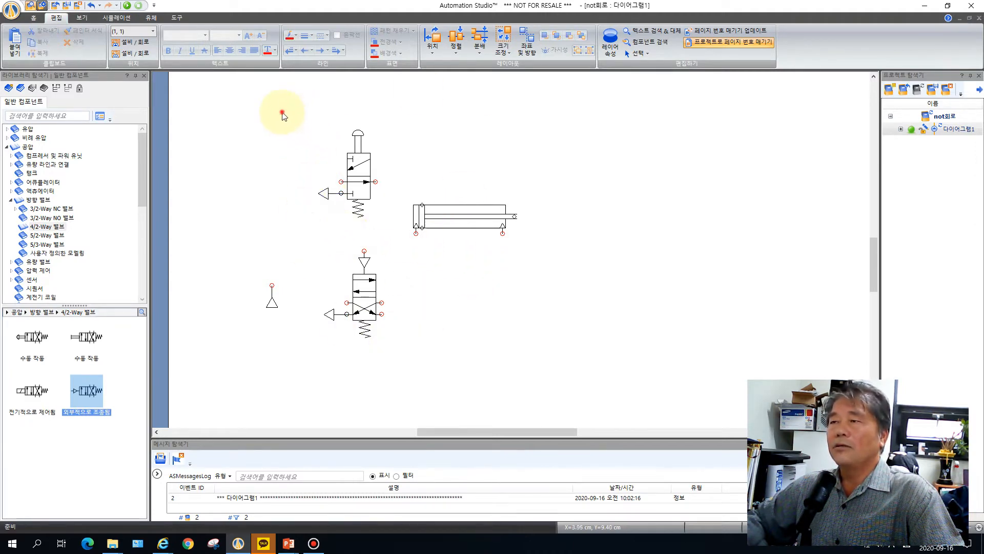
drag(381, 215, 391, 224)
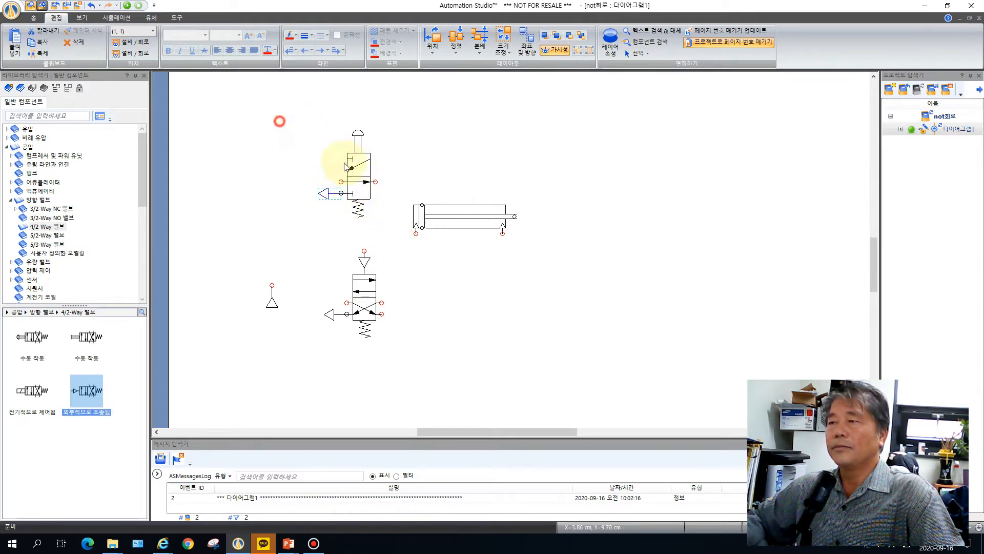
drag(279, 121, 390, 241)
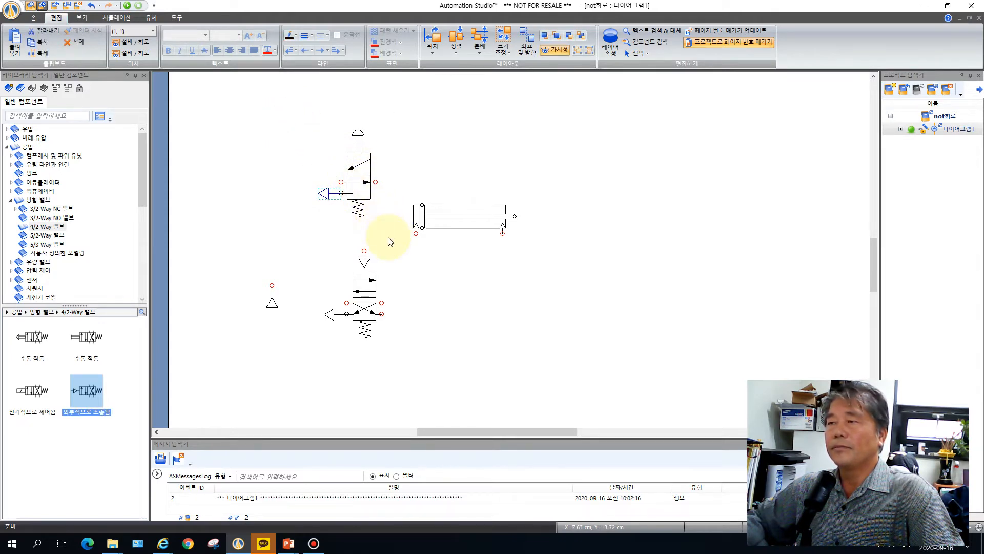
click(364, 155)
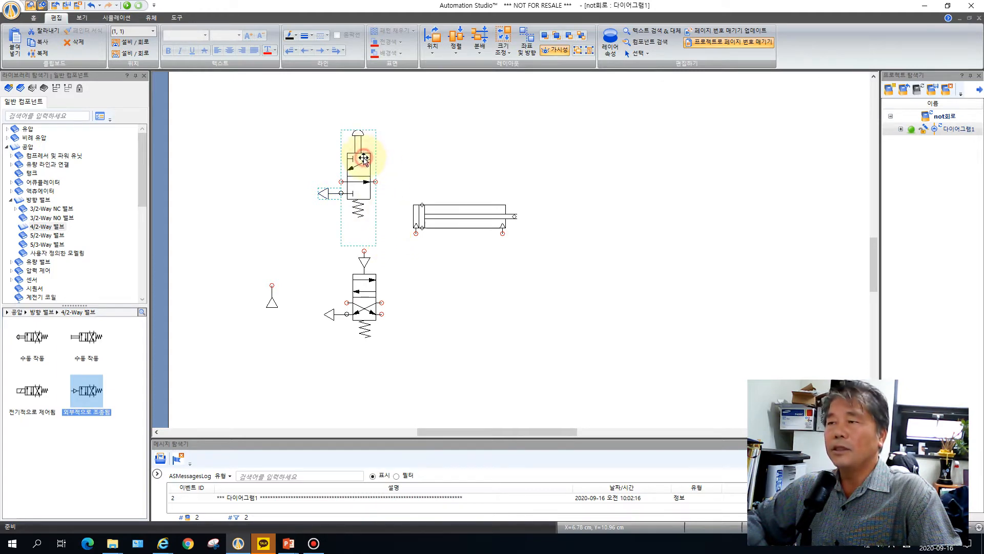
drag(364, 155, 332, 165)
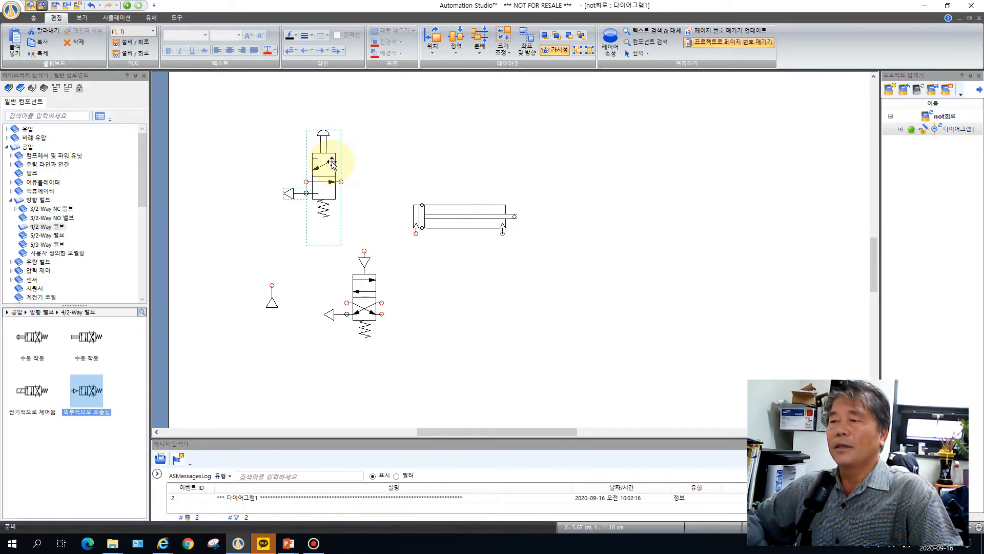
Move the pressure source lower, connect it to the 3/2-way valve's supply port, and branch that line to the 4/2-way valve's supply port
drag(274, 303, 263, 345)
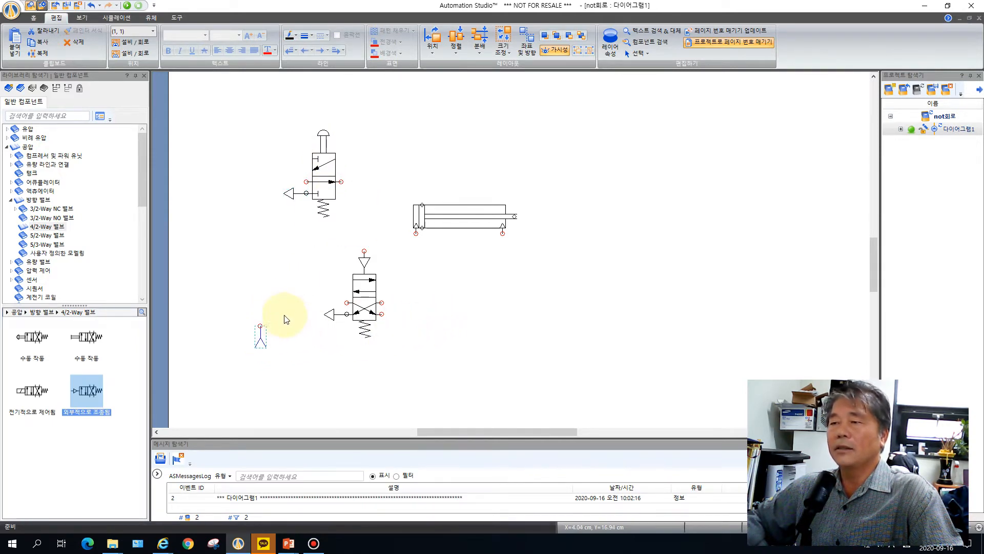
click(272, 281)
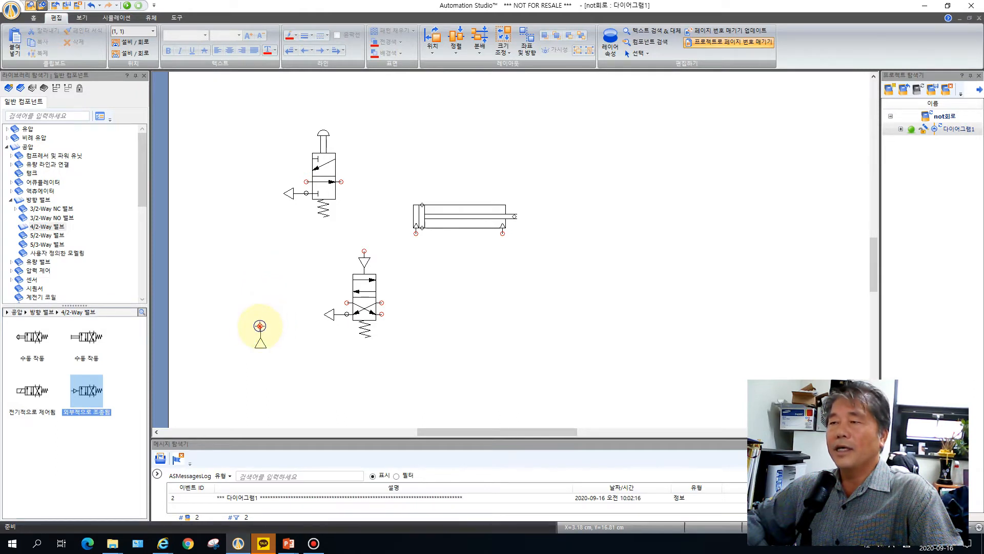
mouse_move(260, 326)
mouse_down()
mouse_move(252, 236)
mouse_move(265, 185)
mouse_move(306, 182)
mouse_up()
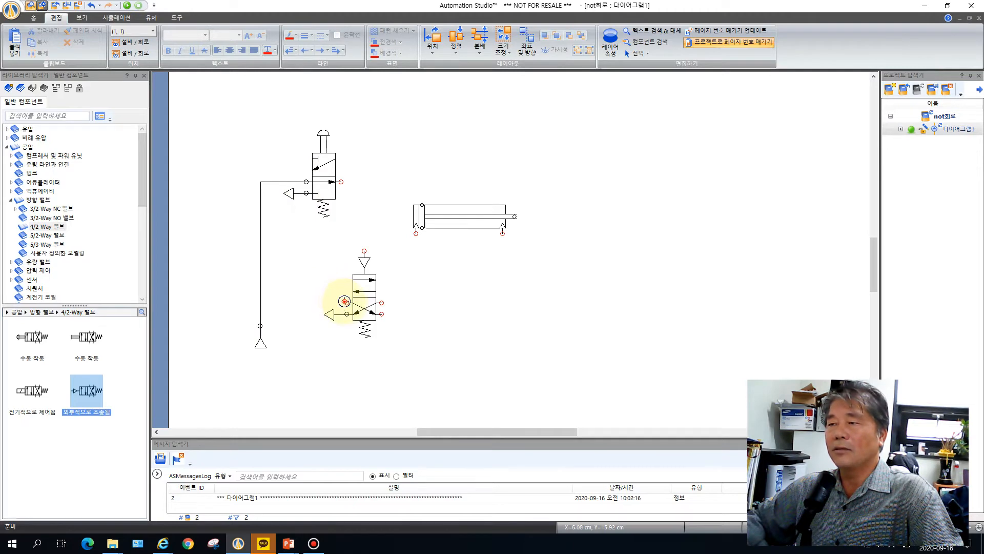
drag(346, 303, 261, 303)
click(262, 302)
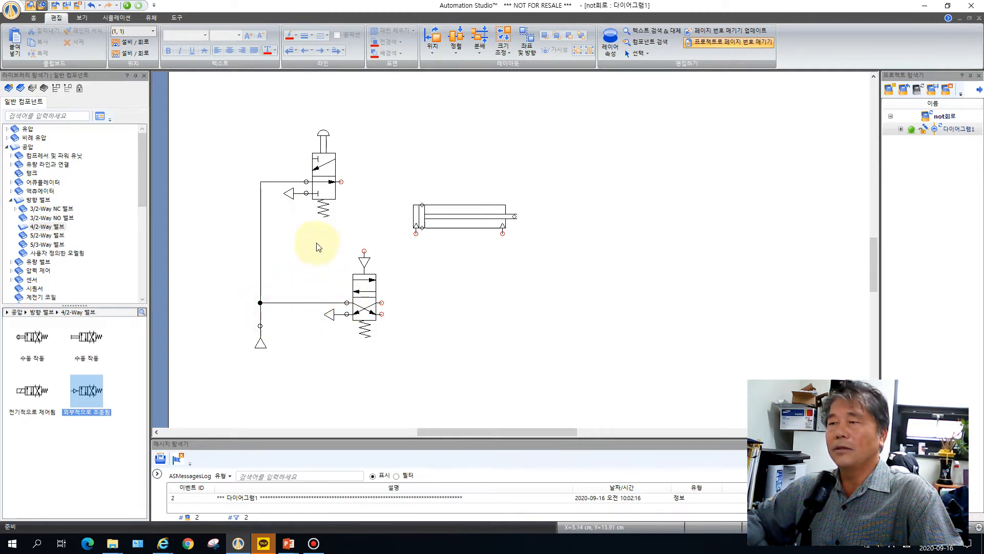
Connect the 3/2-way valve's output to the 4/2-way valve's pilot, and the latter's upper and lower outputs to the cylinder's left and right ports
drag(341, 182, 362, 251)
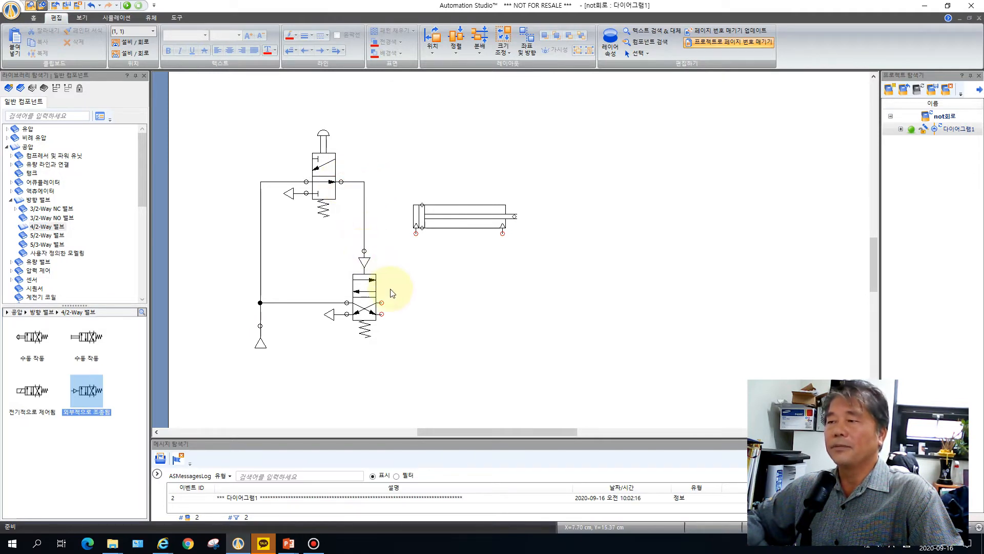
drag(381, 304, 415, 233)
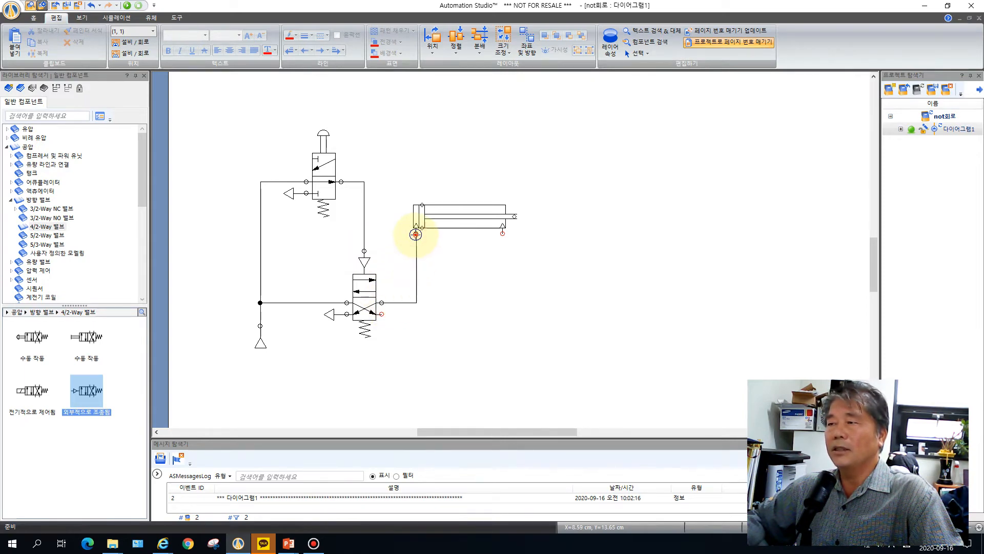
mouse_move(381, 316)
mouse_down()
mouse_move(454, 319)
mouse_move(502, 286)
mouse_move(502, 234)
mouse_up()
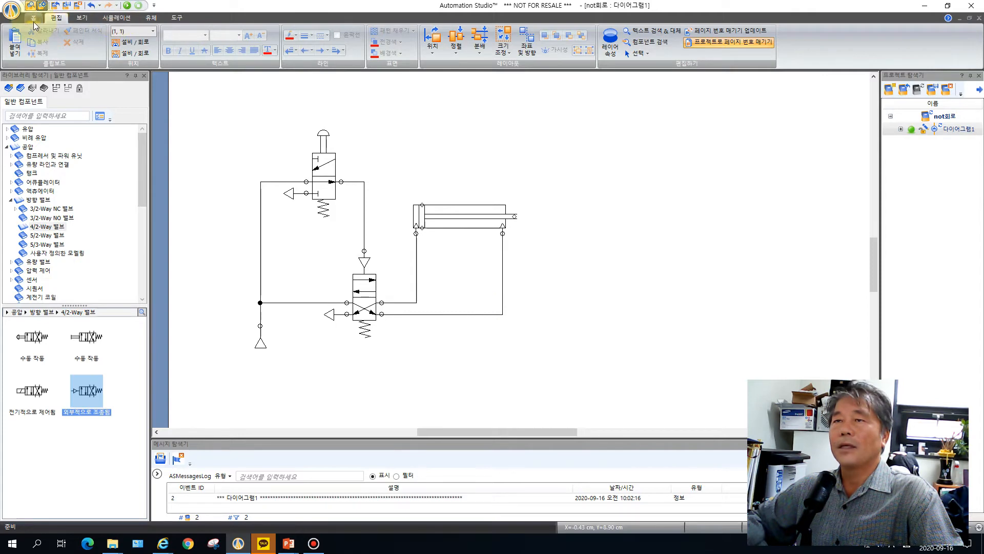
Simulate the NOT circuit in normal mode, actuate the push-button 3/2-way valve on and off to exercise the cylinder, and stop the simulation
click(113, 19)
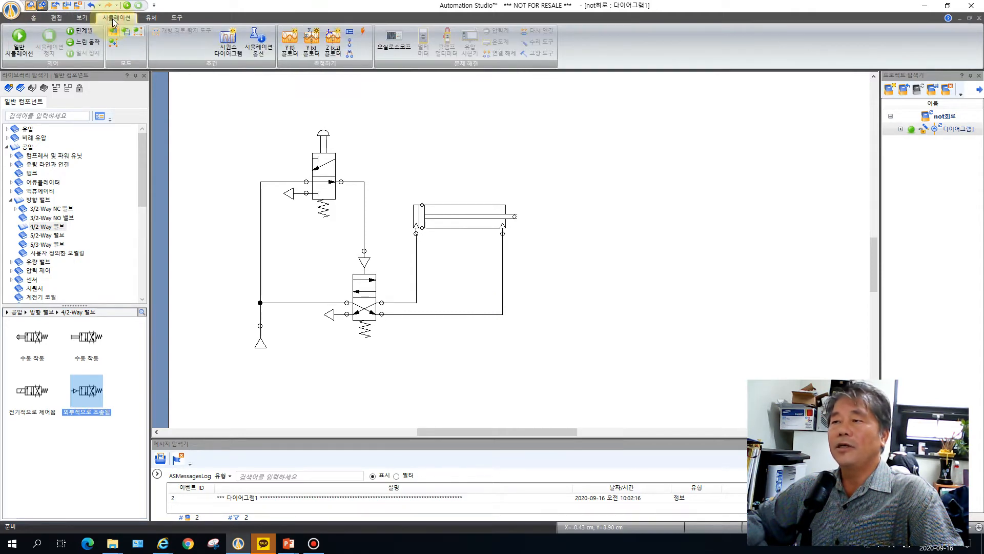
click(19, 41)
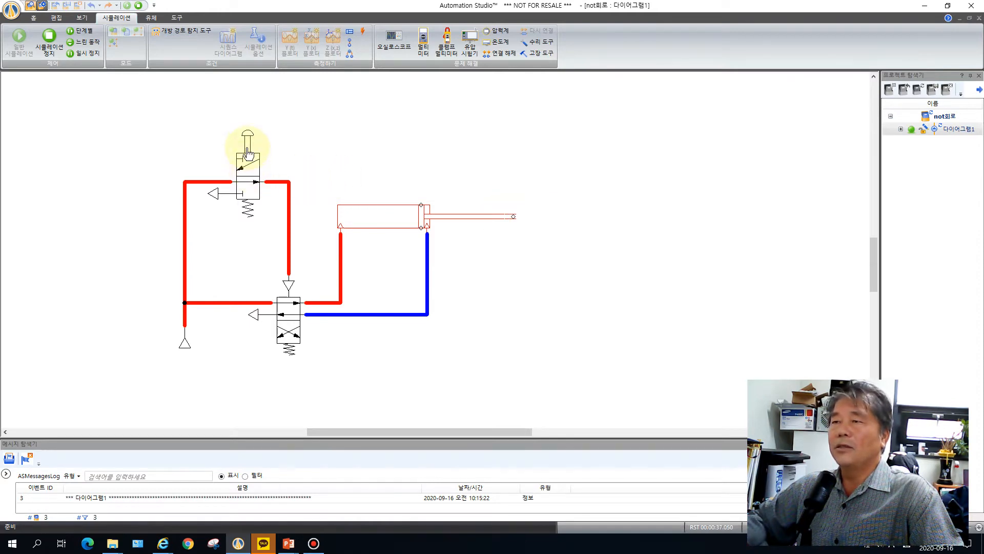
click(248, 161)
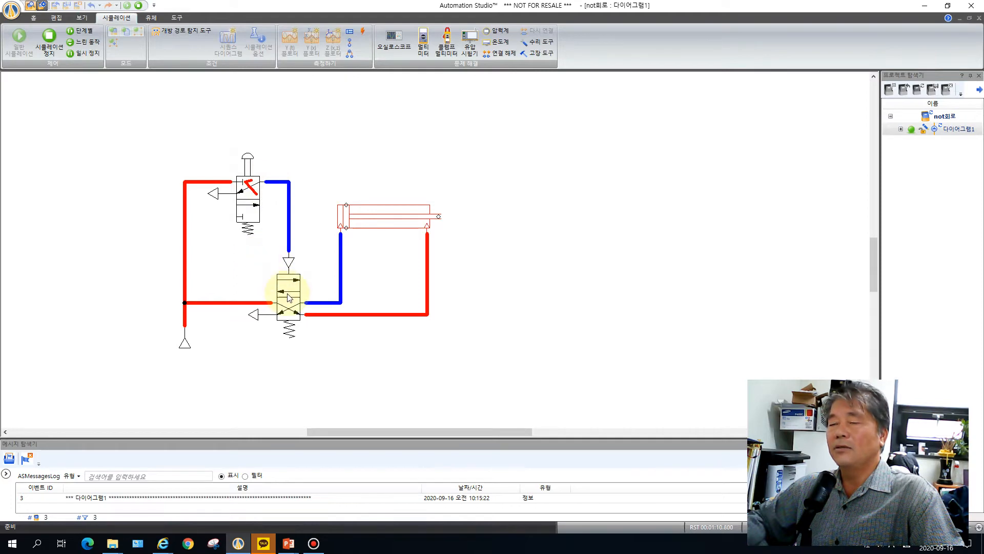
click(247, 154)
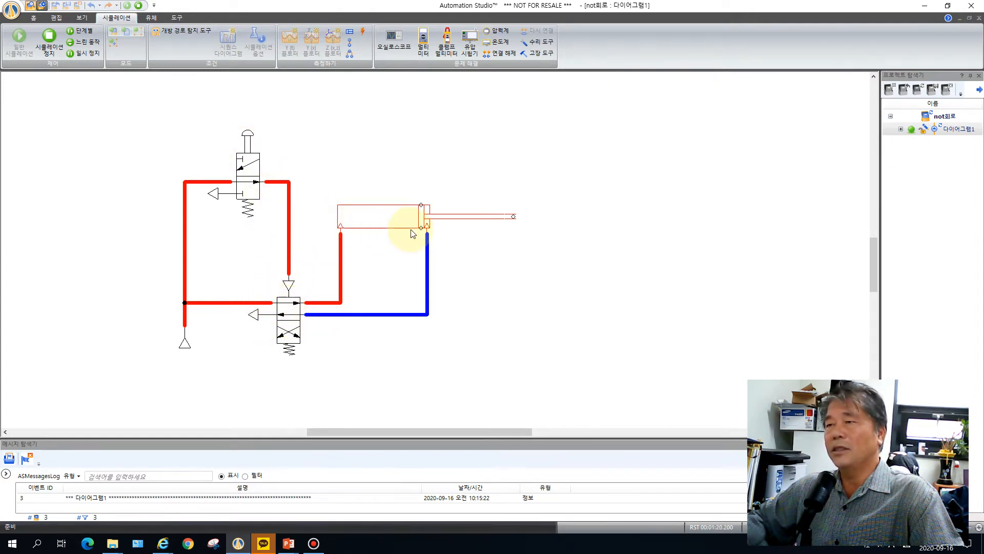
click(250, 168)
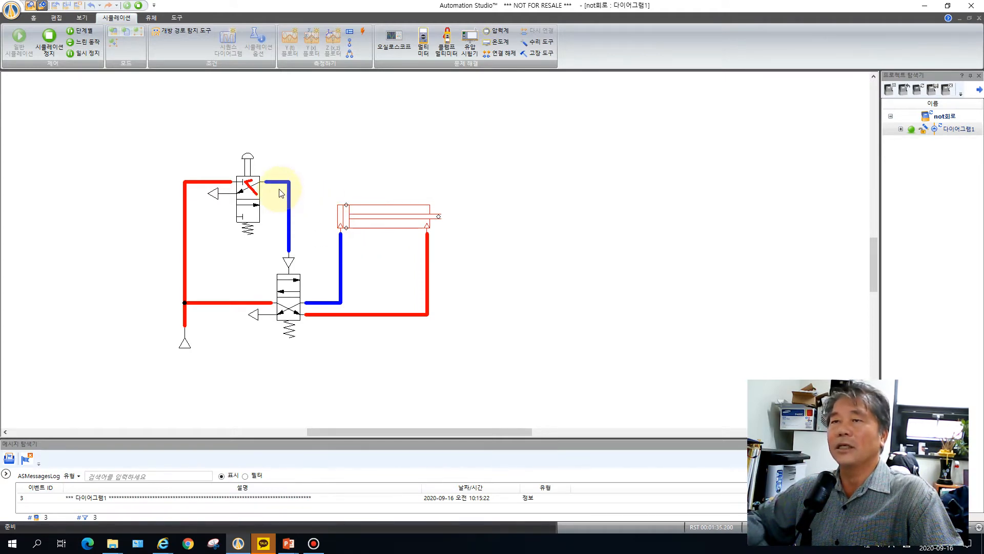
click(49, 39)
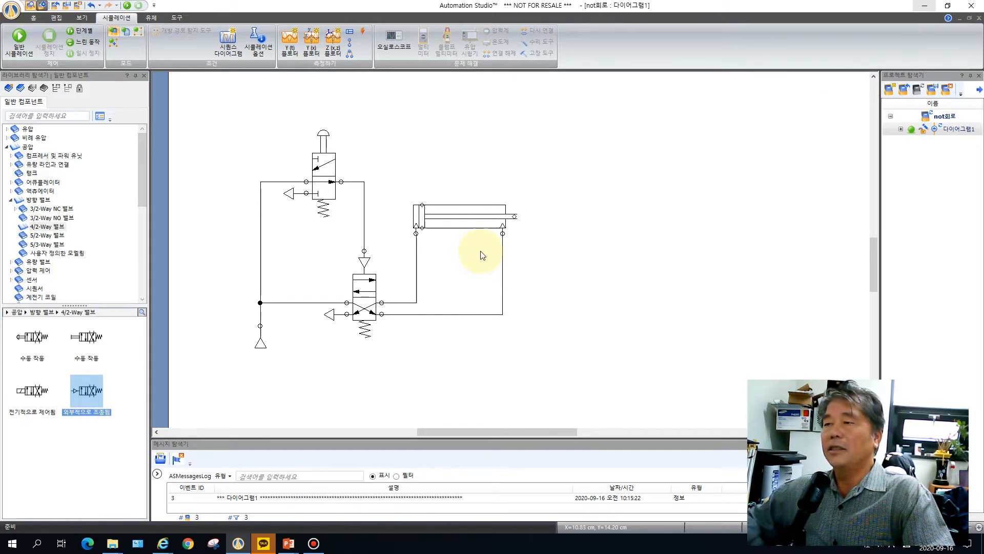
Delete the 3/2-way valve with its supply and pilot lines, and move its leftover exhaust down, left of the 4/2-way valve's pilot port
click(271, 181)
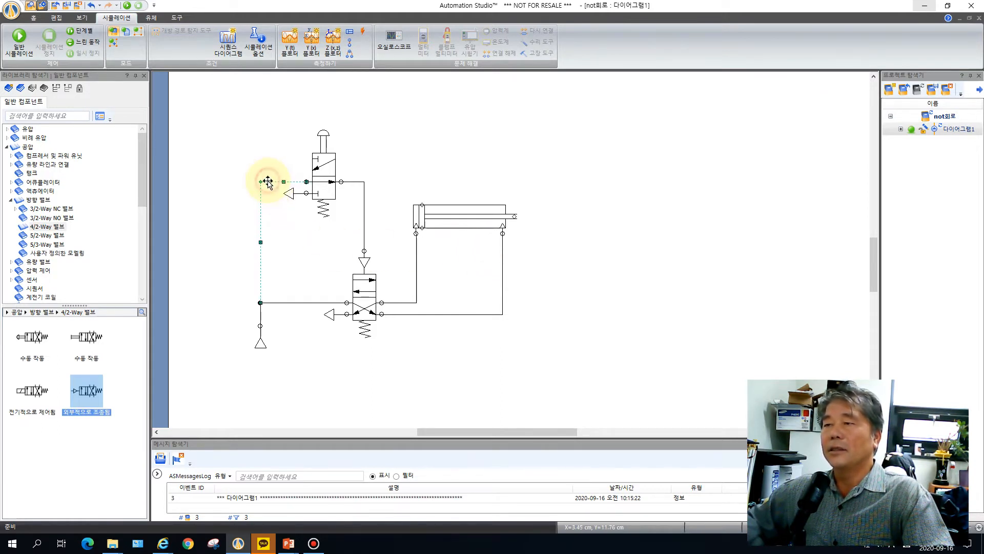
key(Delete)
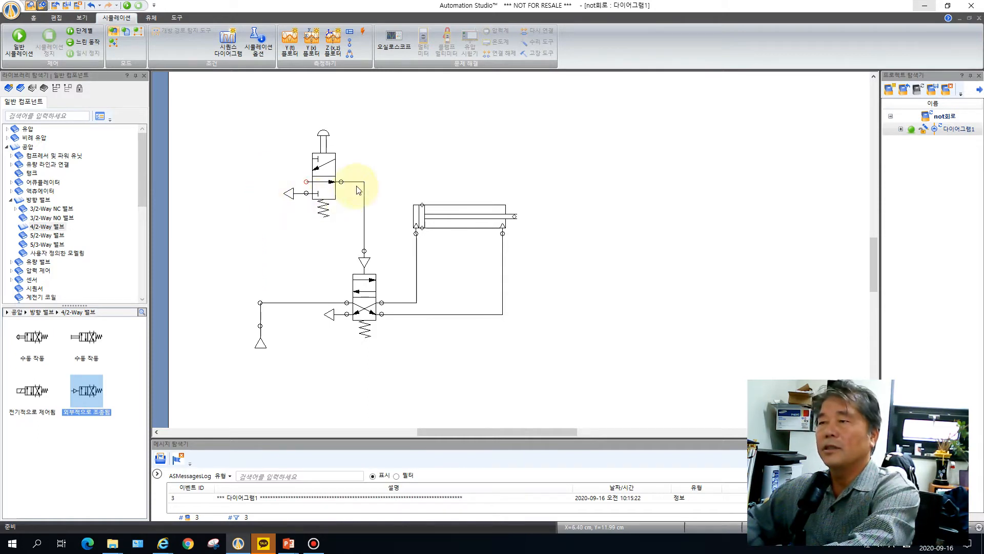
click(361, 182)
key(Delete)
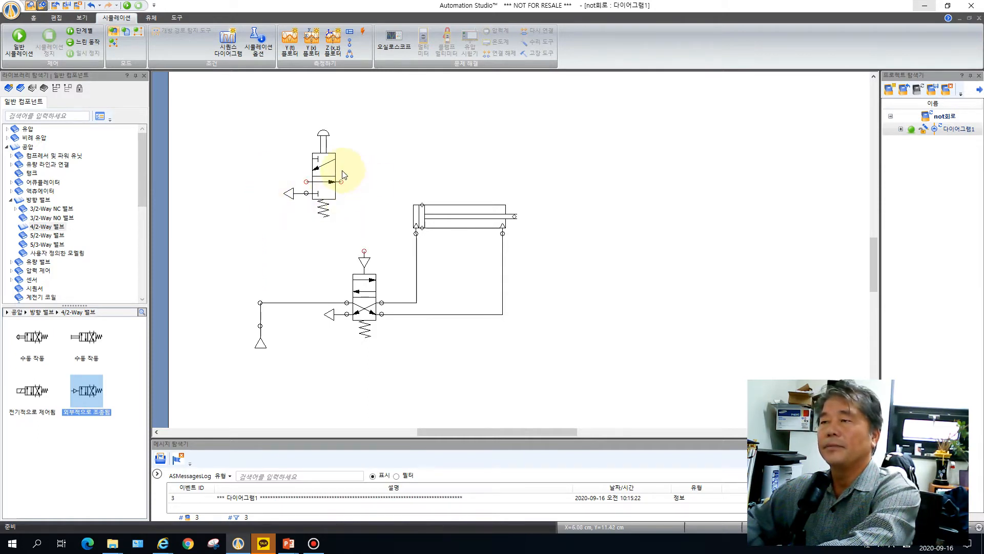
click(332, 165)
key(Delete)
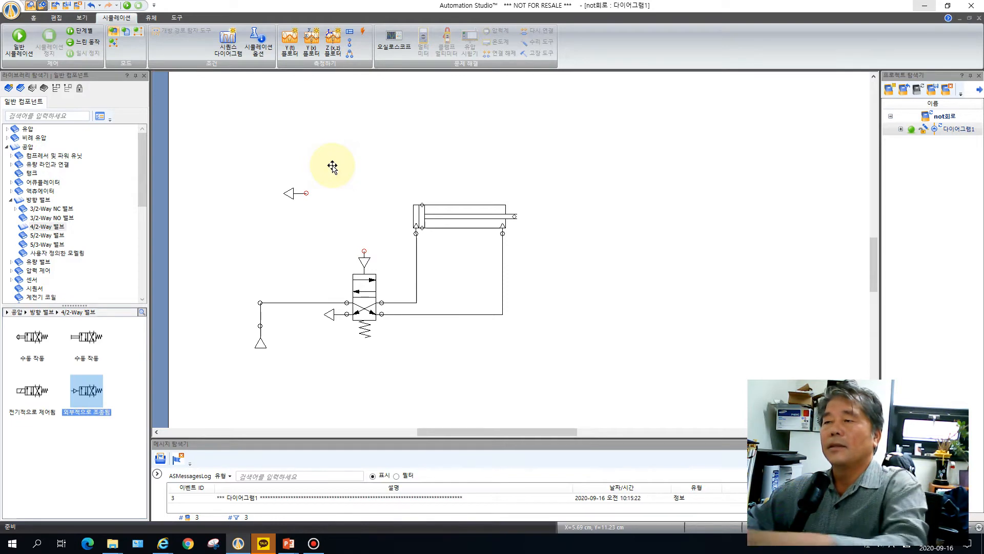
drag(297, 193, 283, 269)
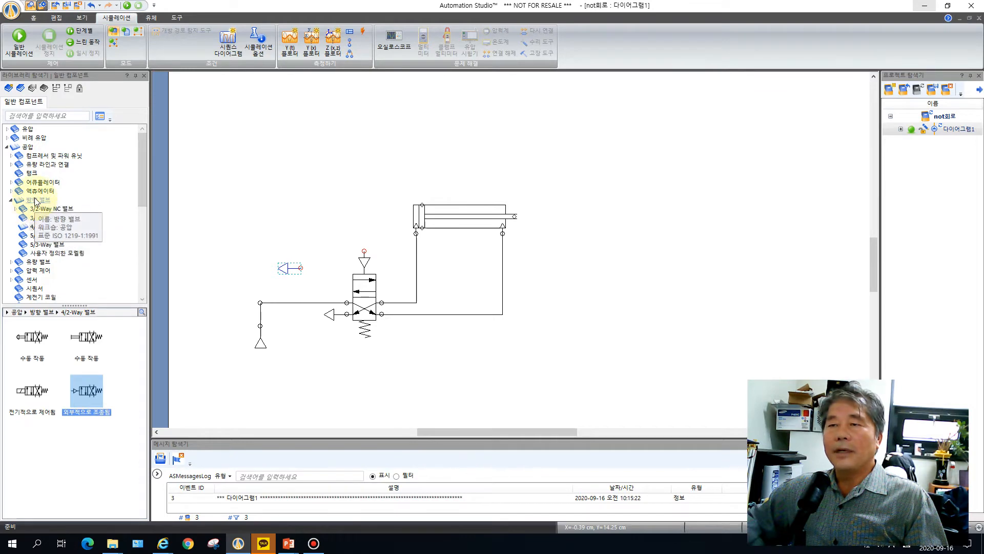
Place a push-button, spring-return 3/2-way NC valve from the pneumatic directional valves above the loose exhaust and rotate it 90° to the right
click(55, 220)
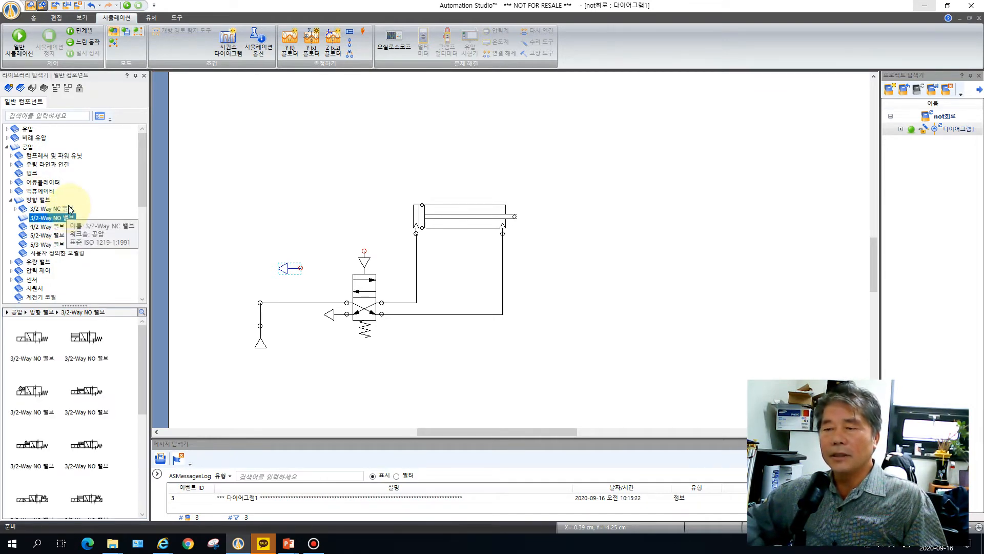
click(40, 200)
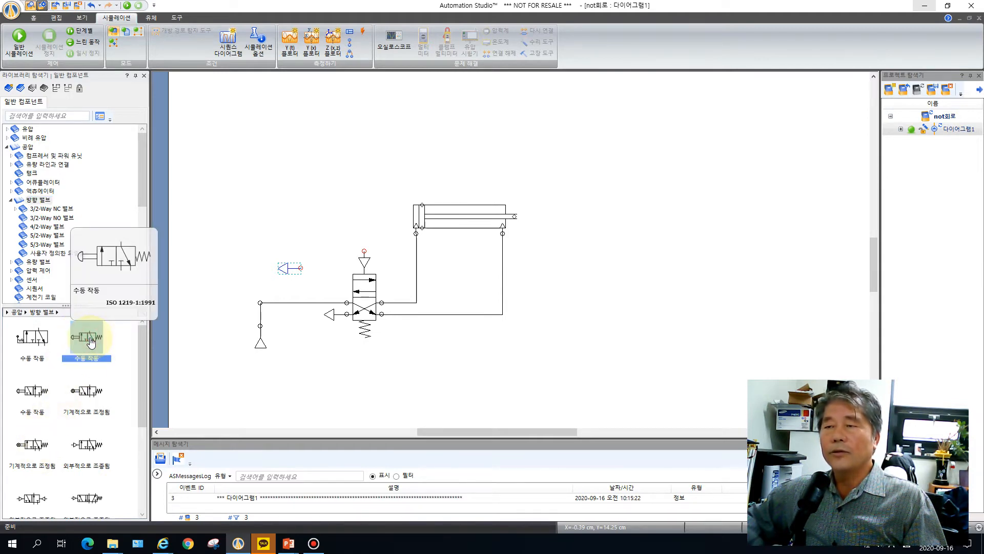
drag(90, 341, 293, 176)
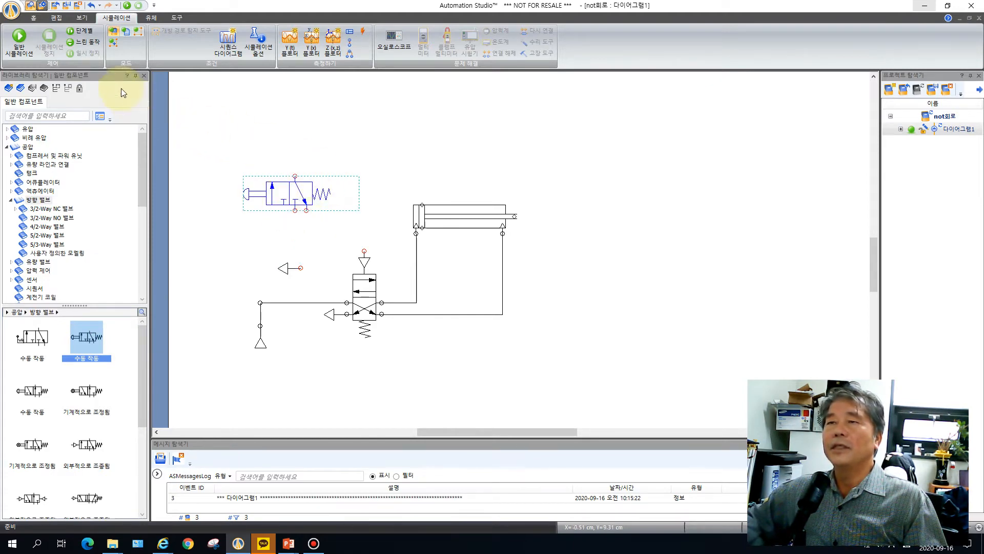
click(57, 18)
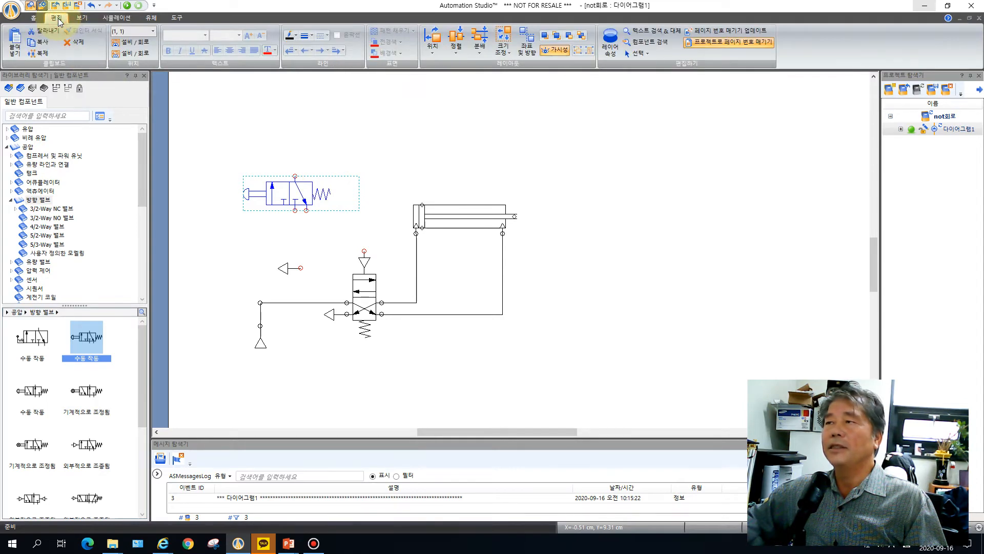
click(431, 53)
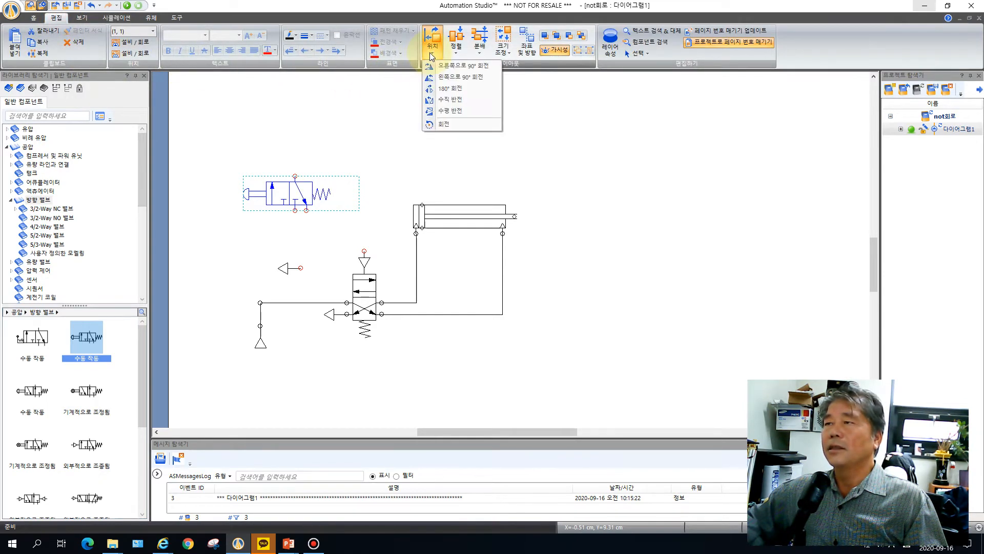
click(451, 66)
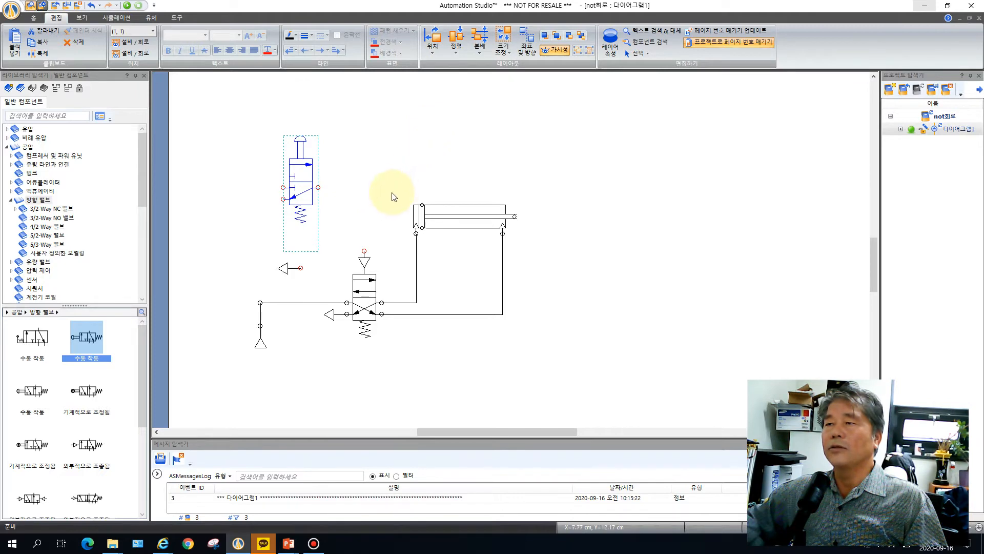
Place a copy of the push-button 3/2-way valve to its right, above the 4/2-way valve's pilot port, and align the original level with it
right_click(301, 178)
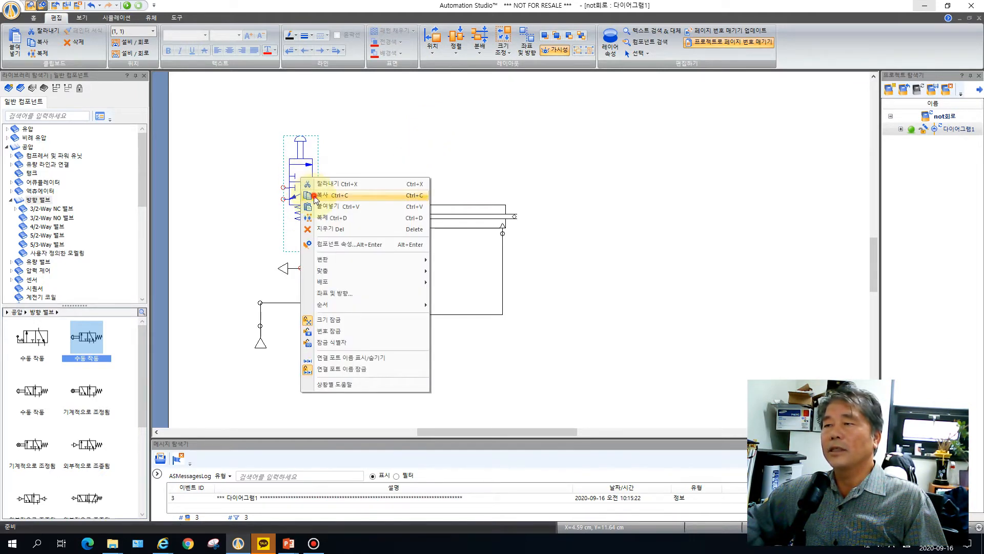
click(318, 195)
right_click(308, 189)
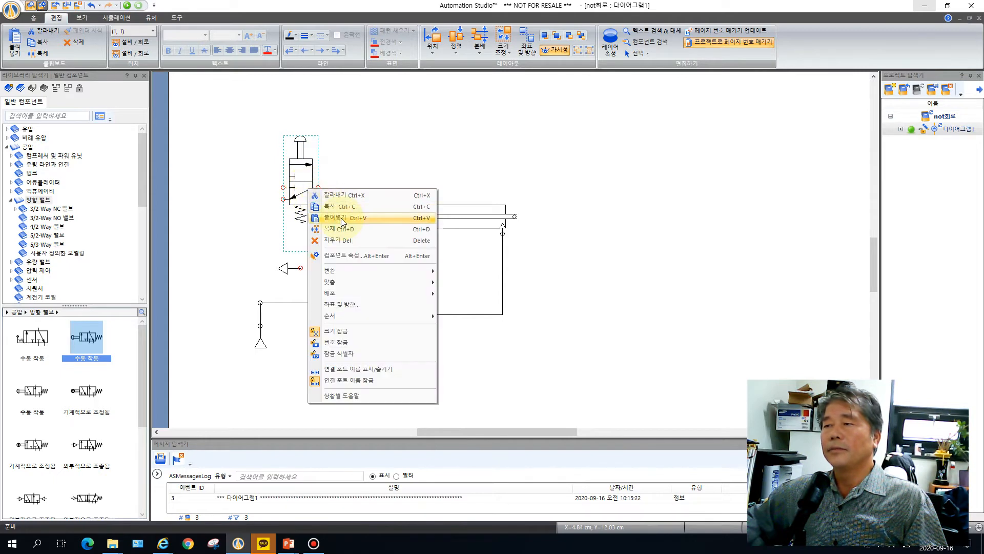
click(330, 218)
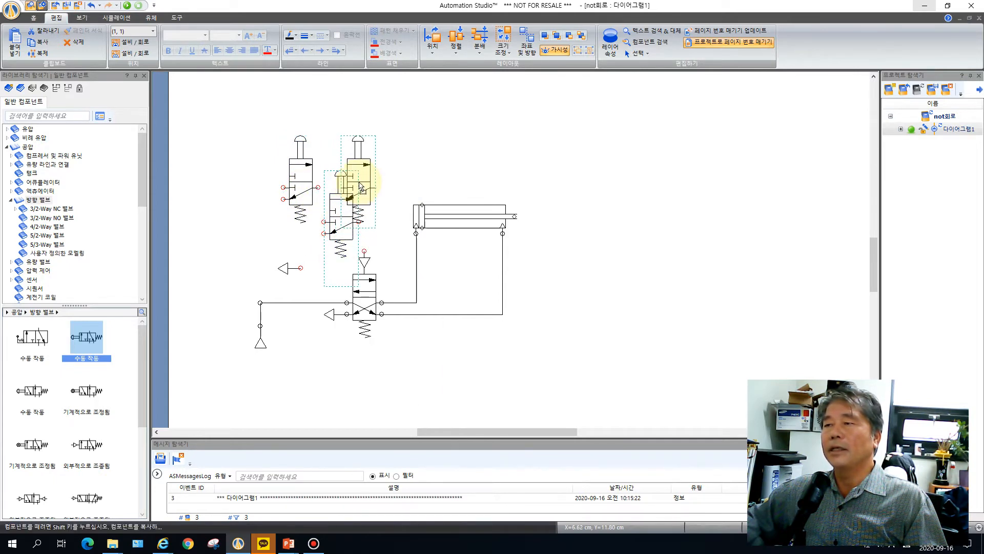
click(358, 176)
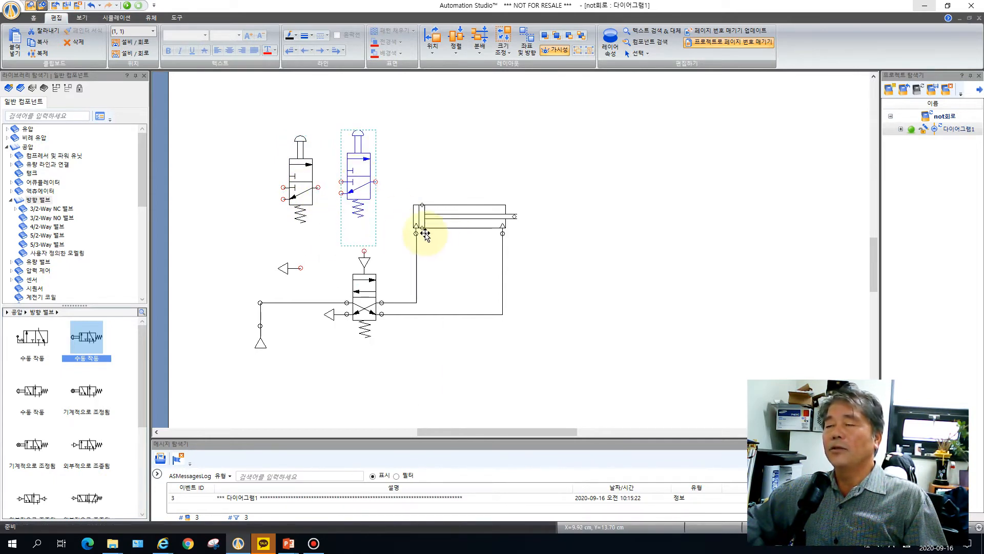
drag(292, 187, 289, 183)
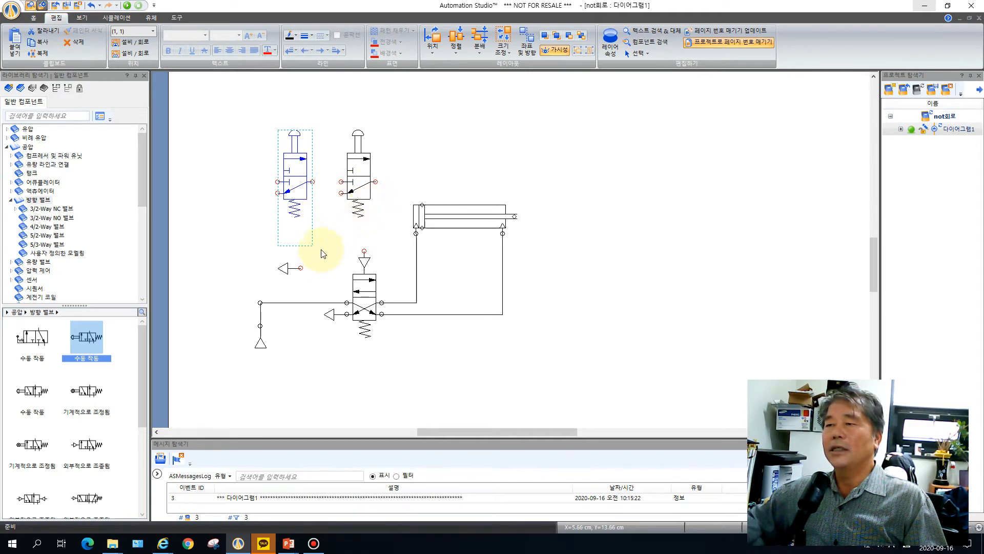
Attach the loose exhaust to the right 3/2-way valve's lower left port and a copy of it to the left valve's lower left port
drag(283, 272, 323, 198)
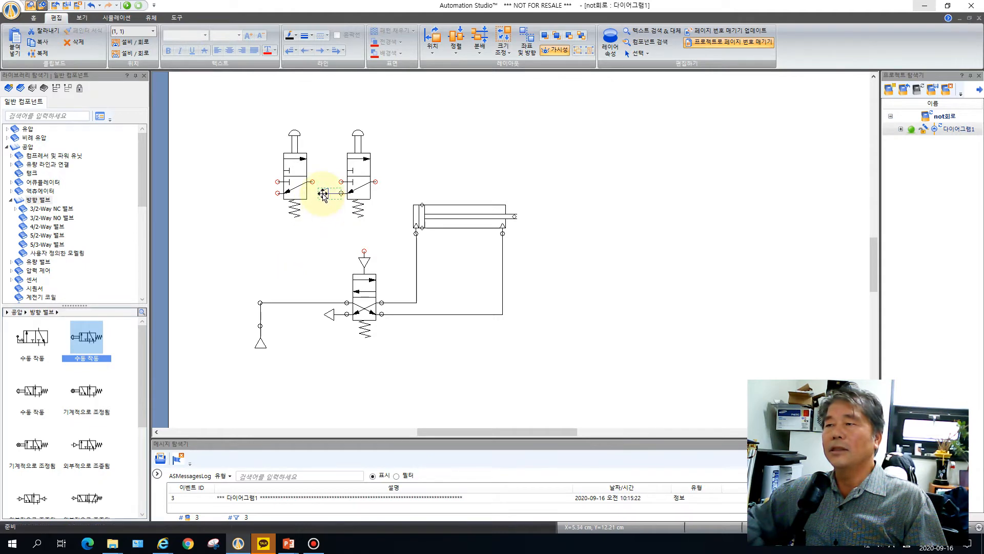
right_click(324, 198)
click(324, 198)
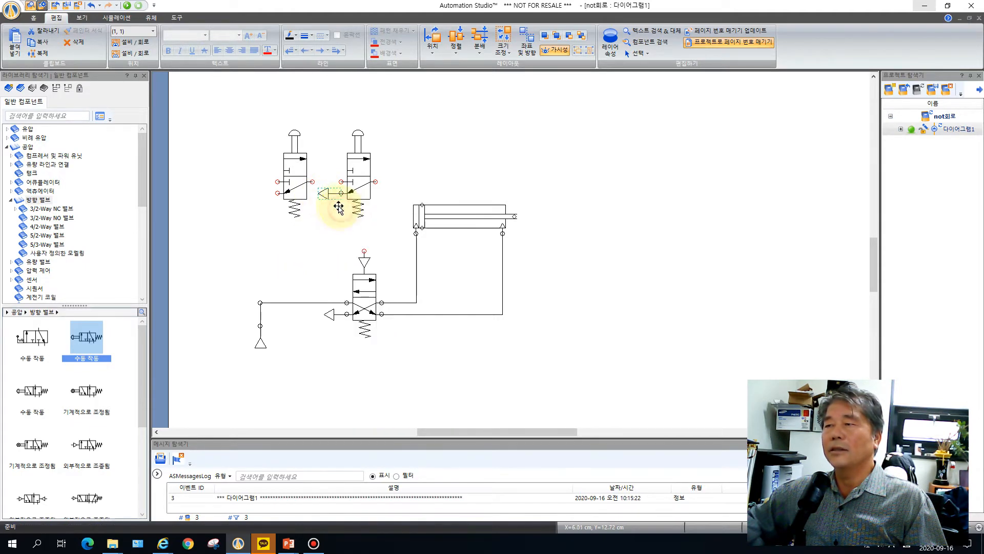
right_click(326, 197)
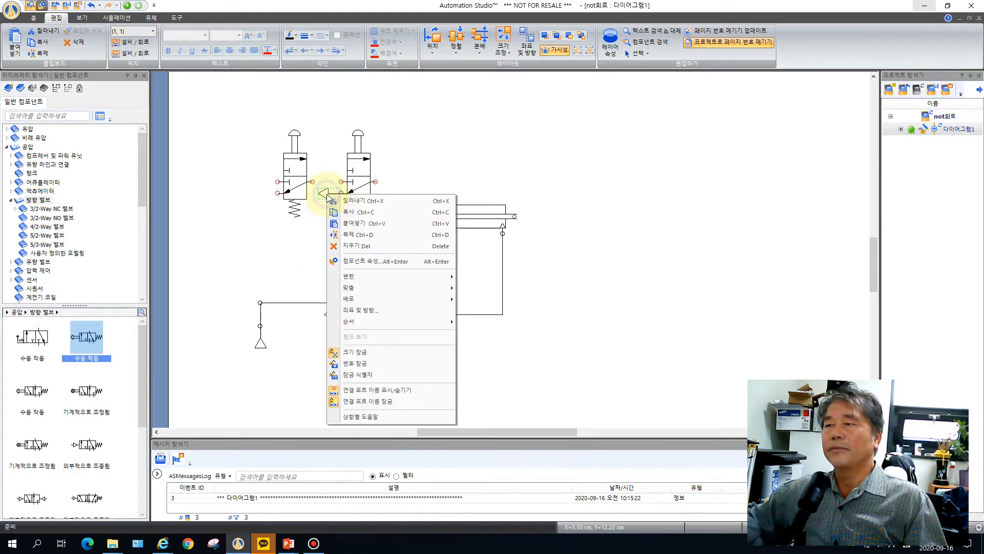
click(351, 227)
drag(351, 227, 258, 193)
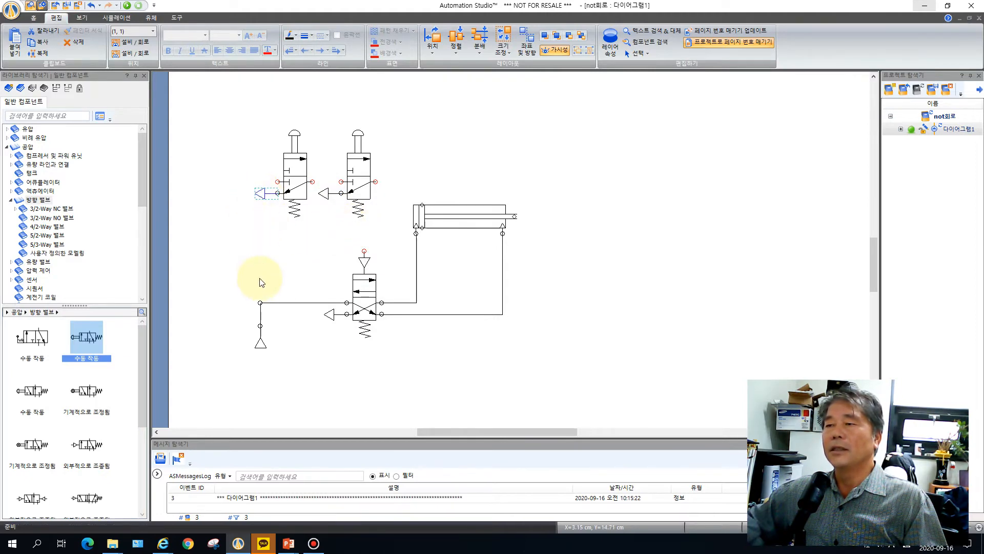
Branch the pressure line to the left 3/2-way valve's supply port and connect that valve's output to the right valve's supply port
click(280, 281)
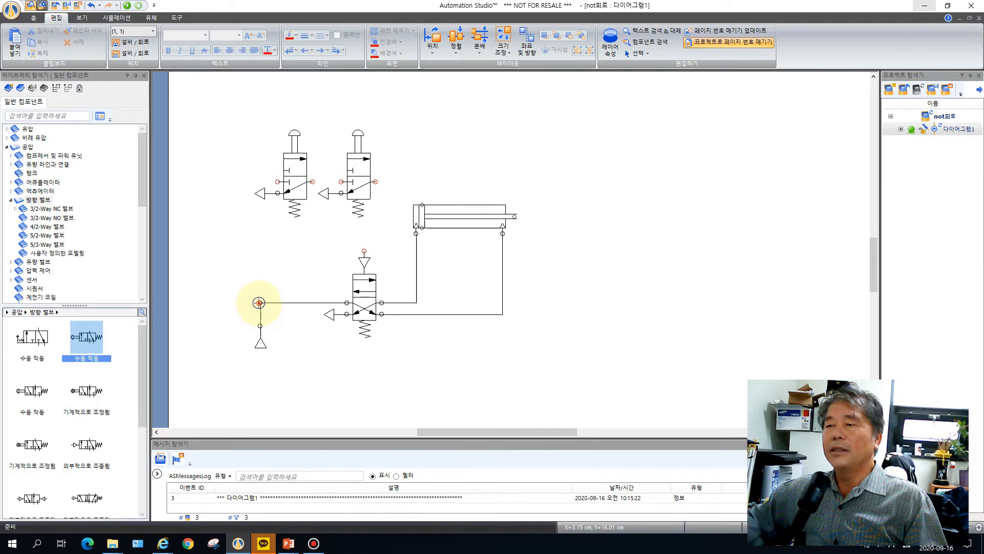
click(261, 303)
click(232, 221)
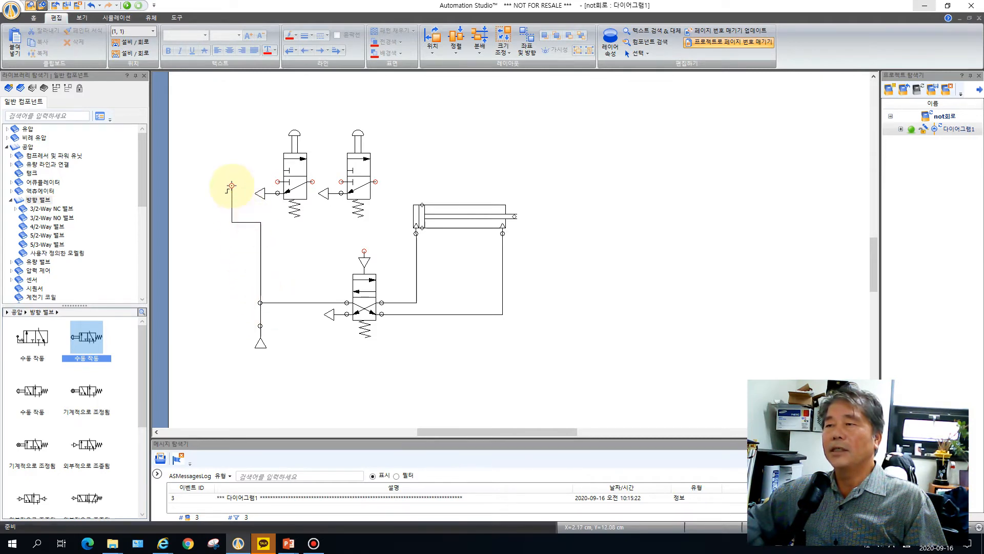
click(276, 183)
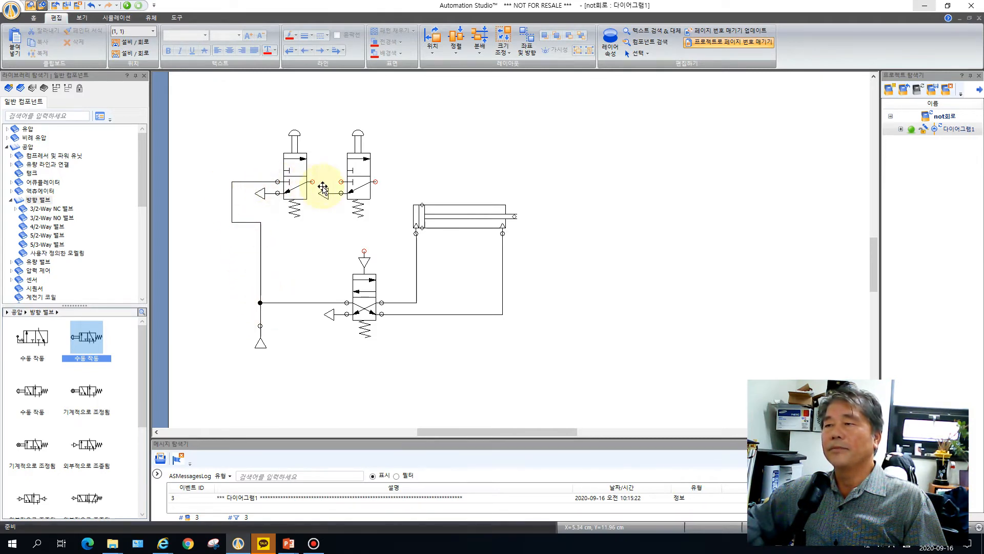
click(342, 180)
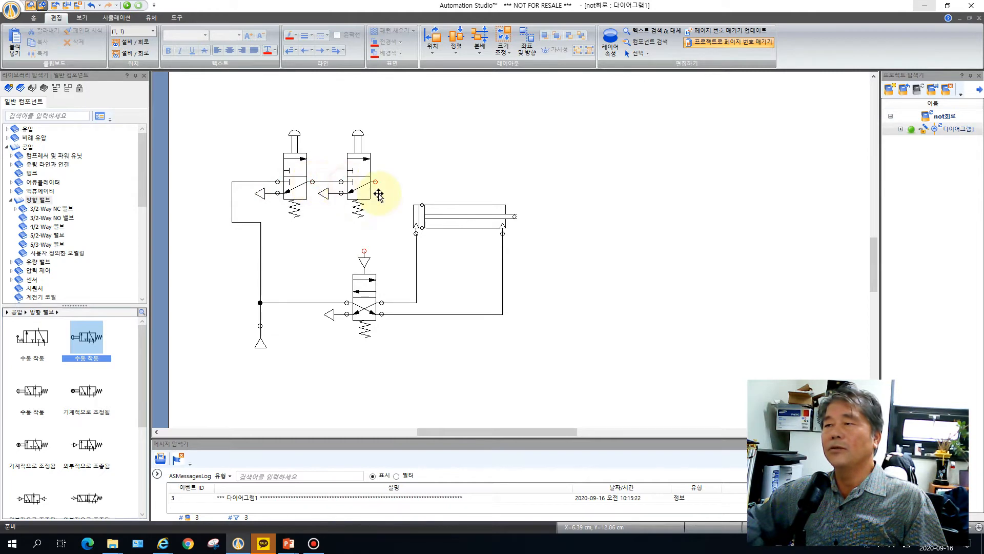
Connect the right 3/2-way valve's output to the 4/2-way valve's pilot port, routing the line around the valve's right side
click(375, 182)
click(389, 181)
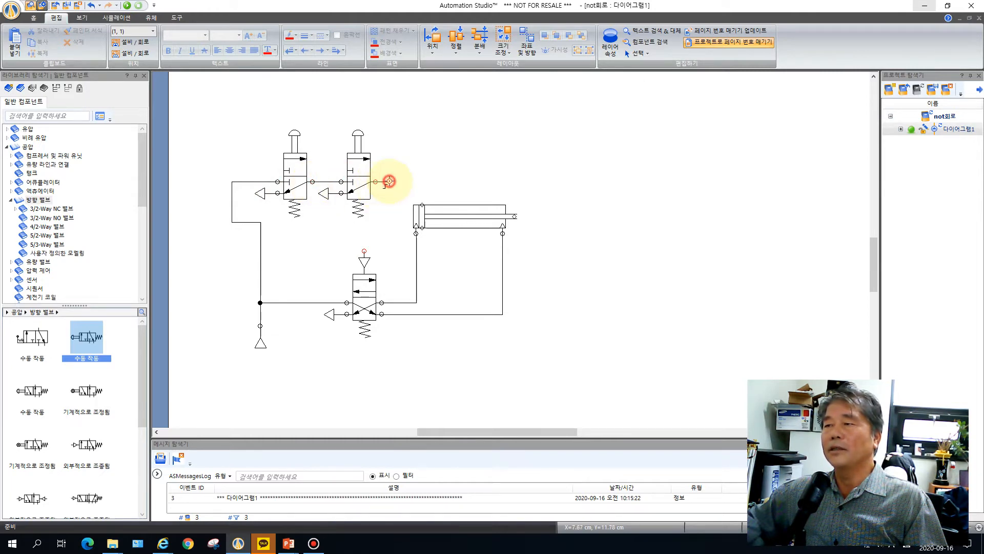
click(387, 235)
click(364, 235)
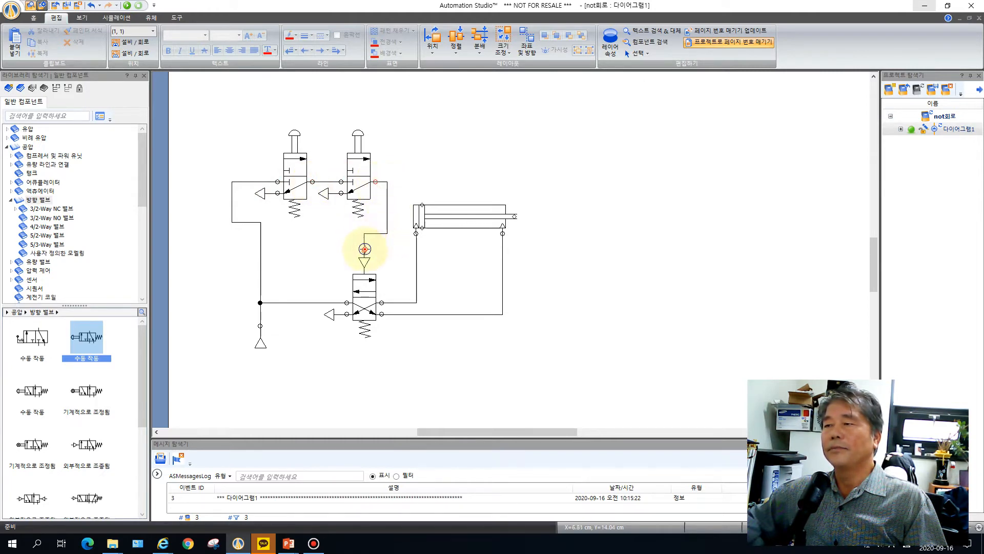
click(364, 250)
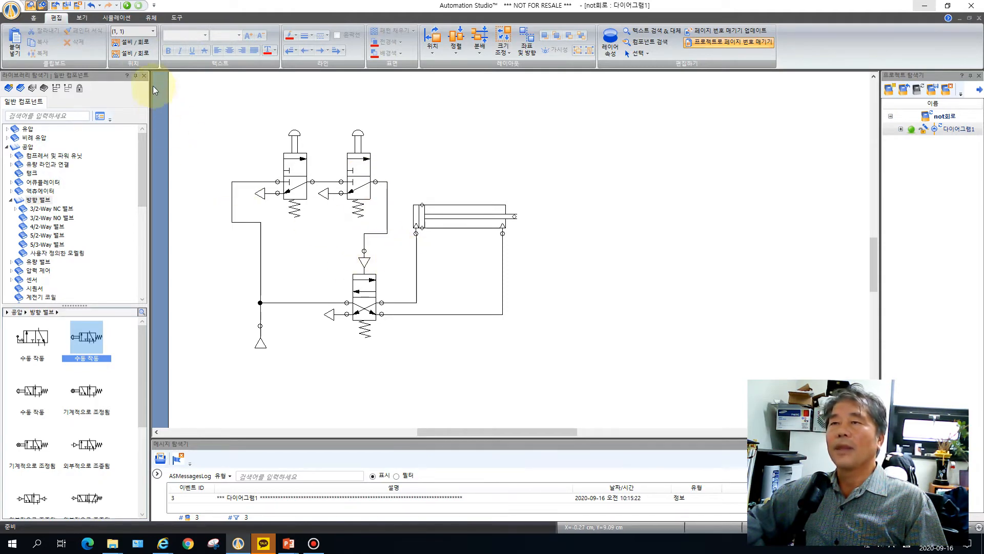
Start the normal simulation of the series circuit and actuate the left push-button valve followed by the right one
click(116, 19)
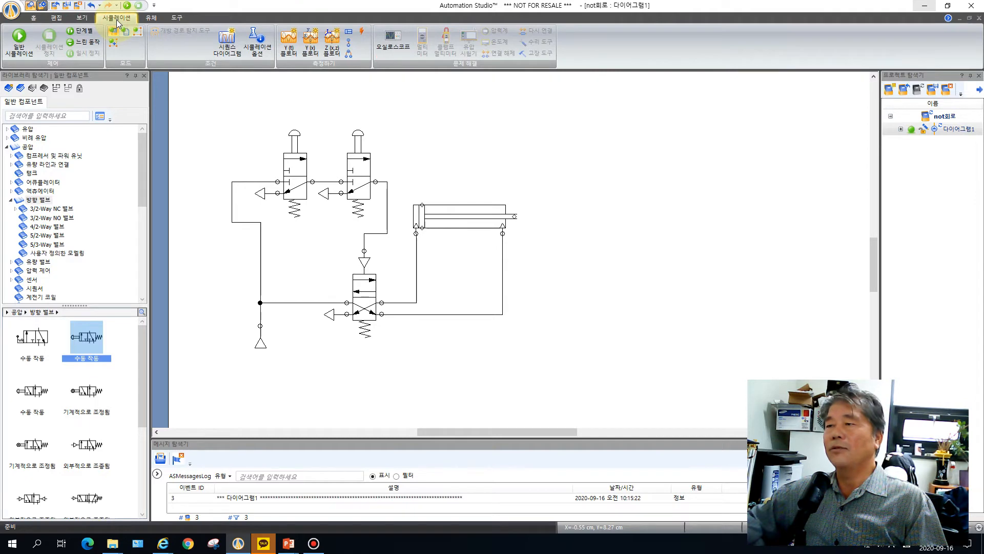
click(18, 41)
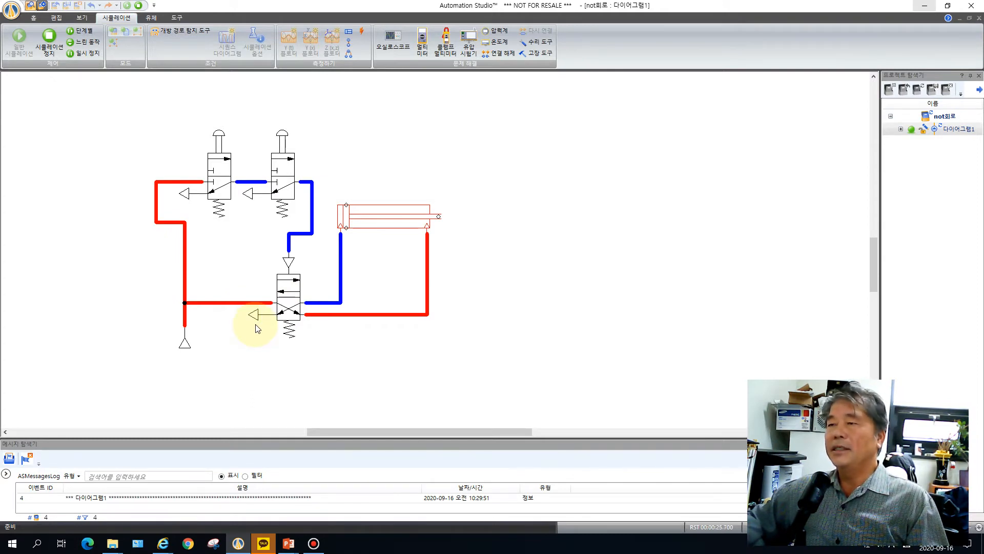
click(220, 161)
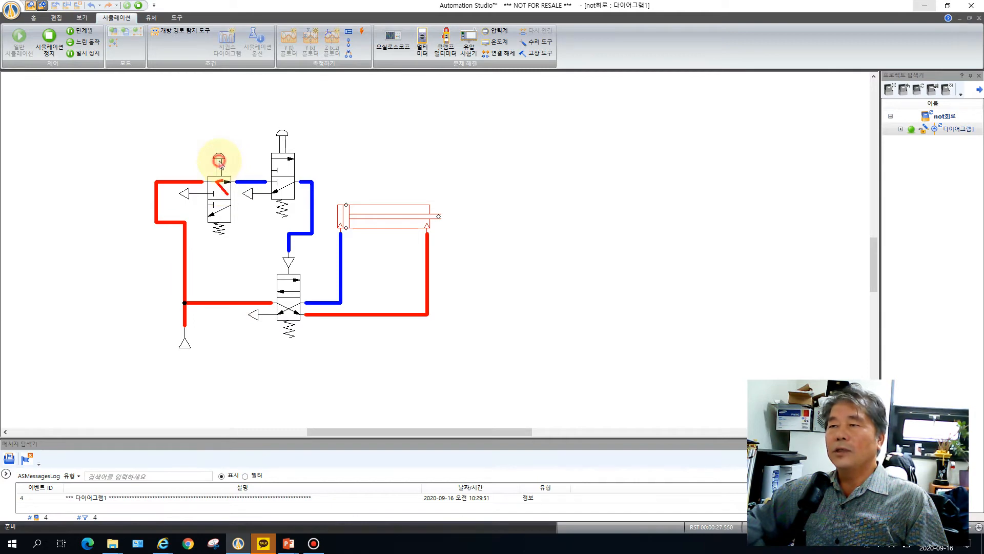
click(282, 165)
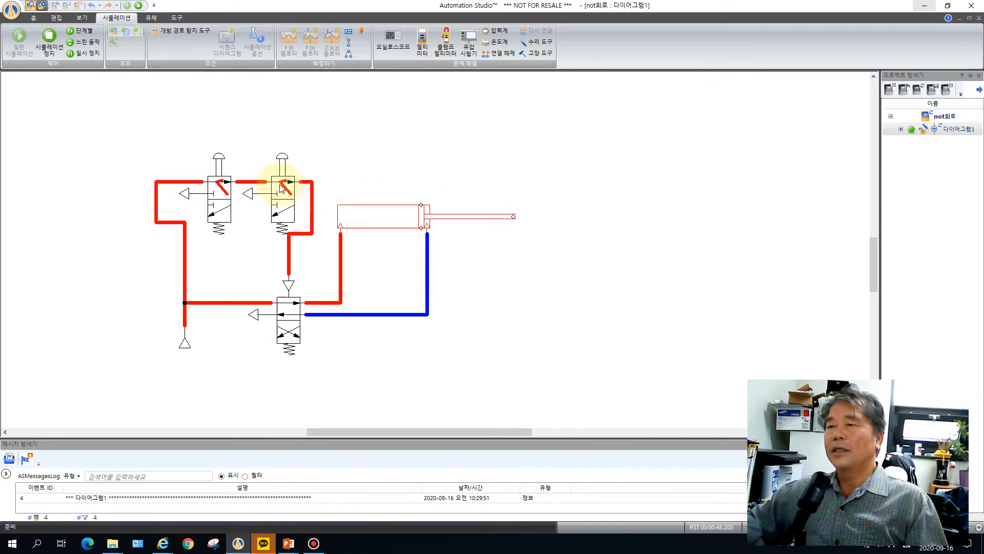
Release and re-actuate the right valve with the left held, release the left valve, and finally release the right valve
click(278, 163)
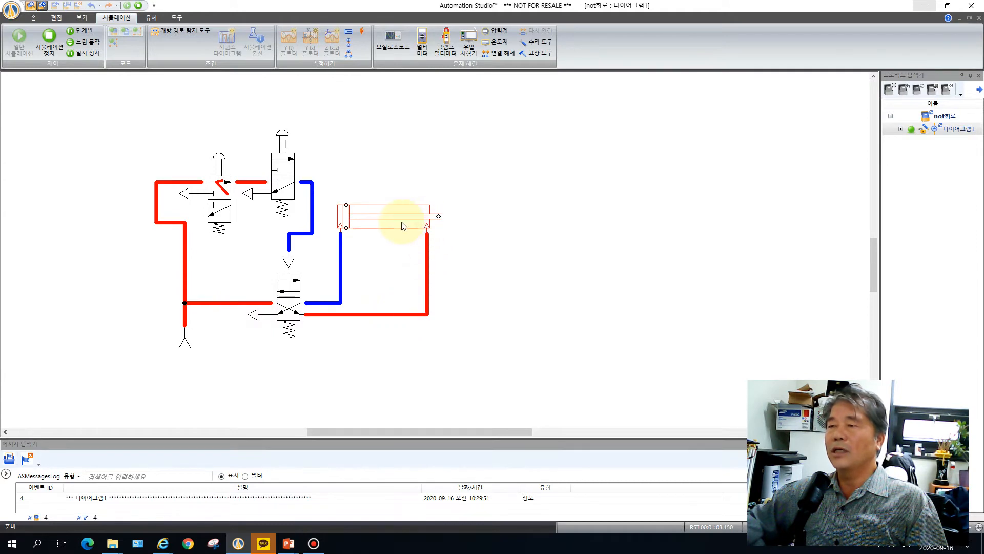
click(282, 157)
click(214, 166)
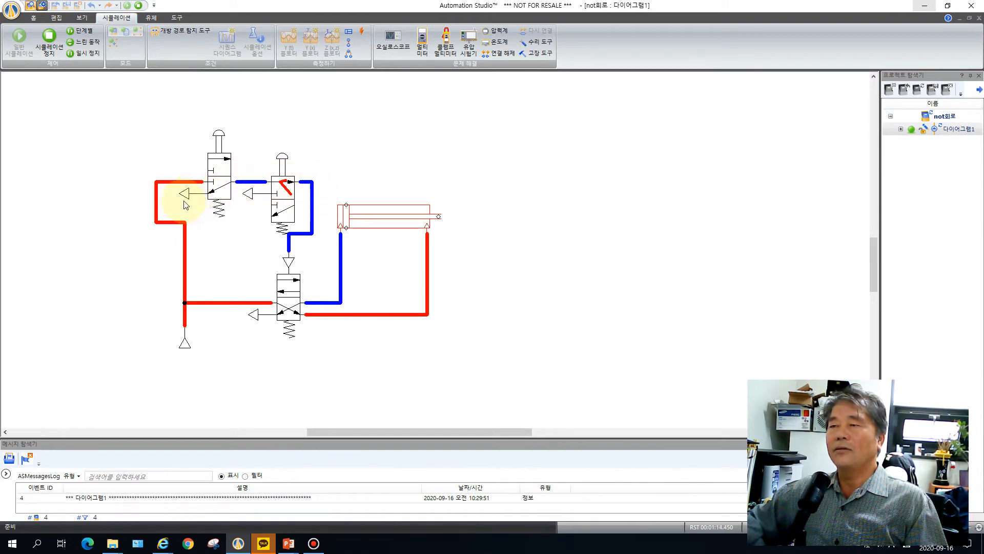
click(286, 162)
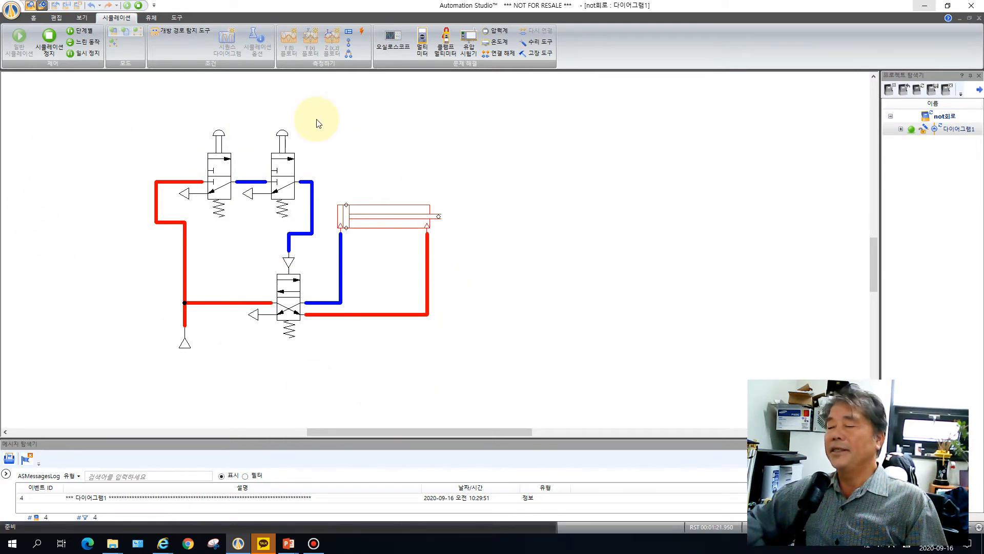
Actuate both series valves again, release the right one and the left one, and stop the simulation
click(219, 167)
click(278, 160)
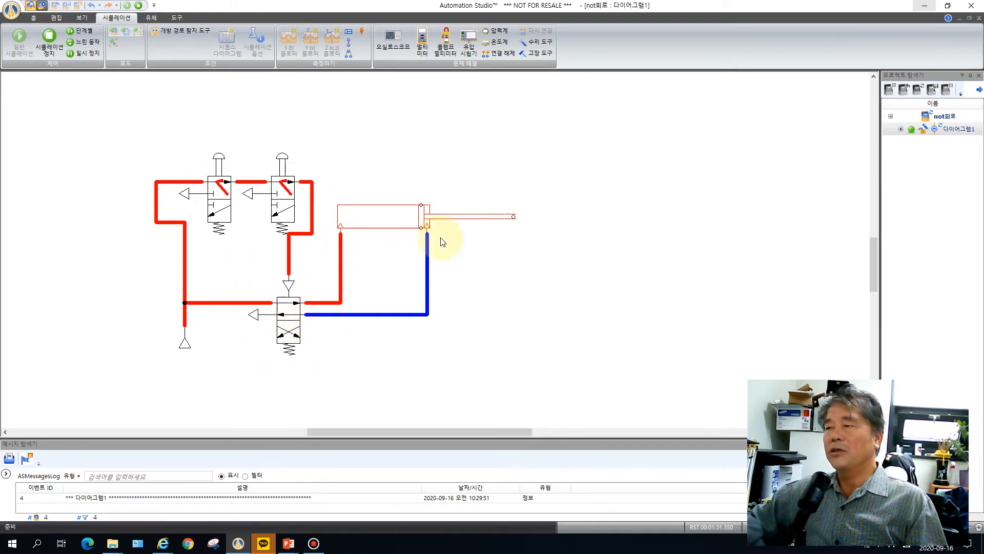
click(286, 169)
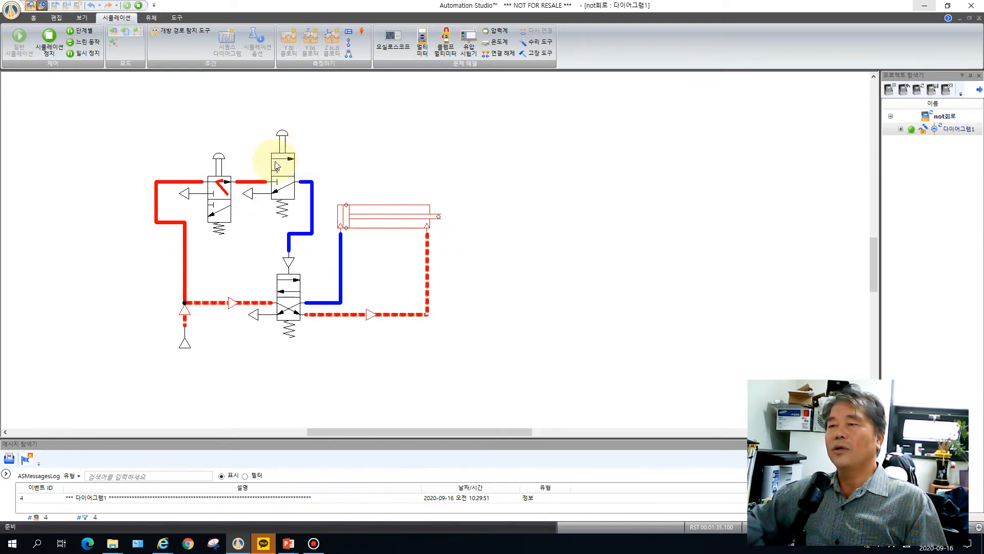
click(217, 160)
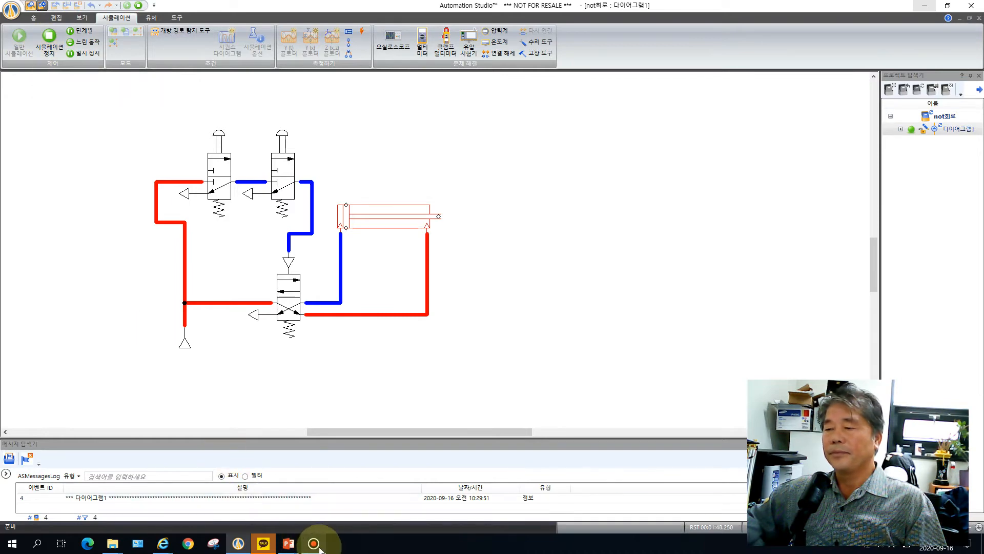
key(ctrl+F2)
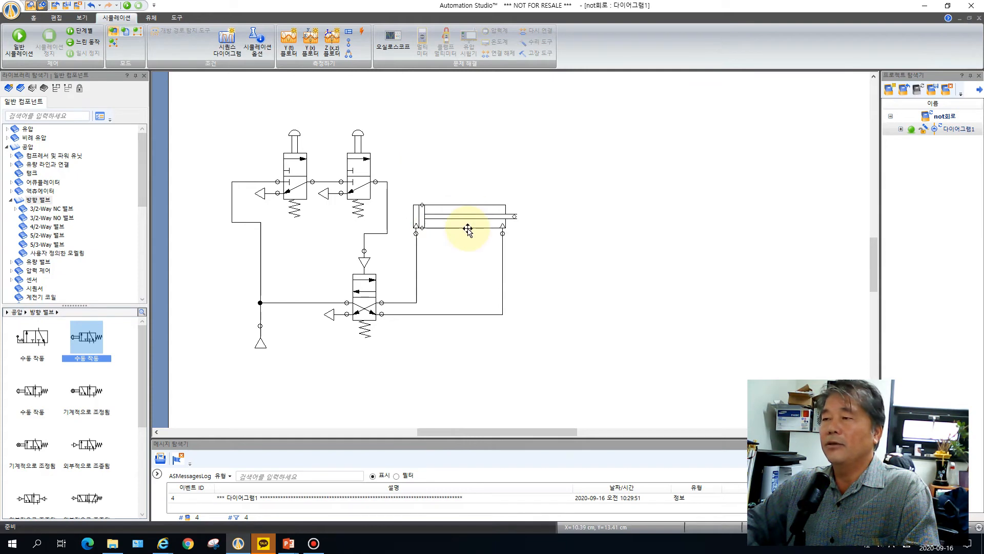
Delete the right valve's output line to the pilot port, the line between the two push-button valves, and the pressure branch to the left valve
click(386, 232)
key(Delete)
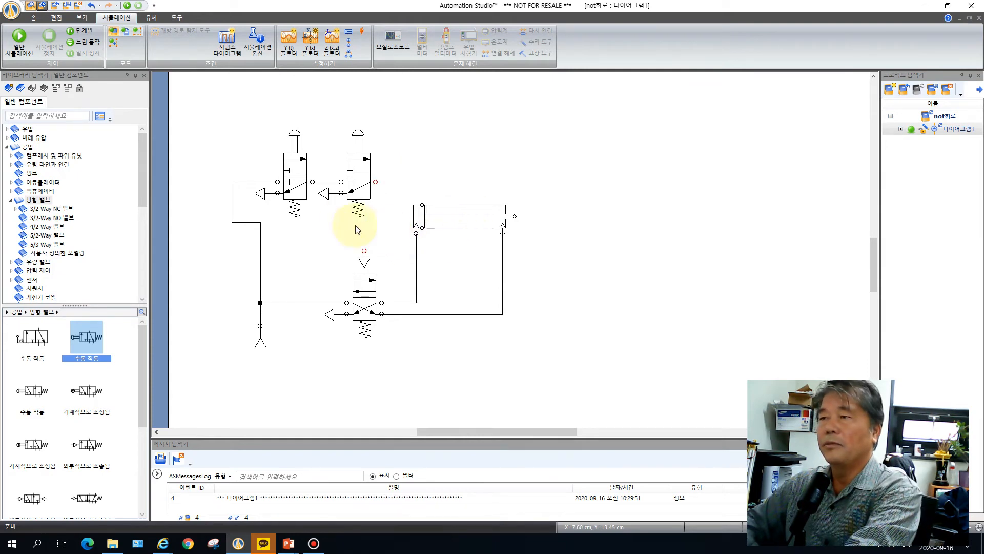
click(322, 189)
key(Delete)
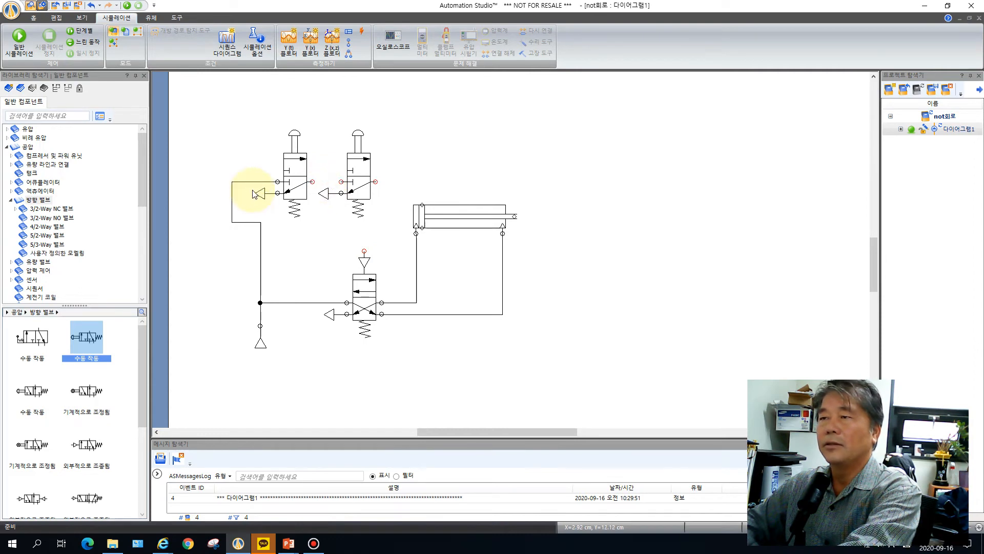
click(250, 181)
key(Delete)
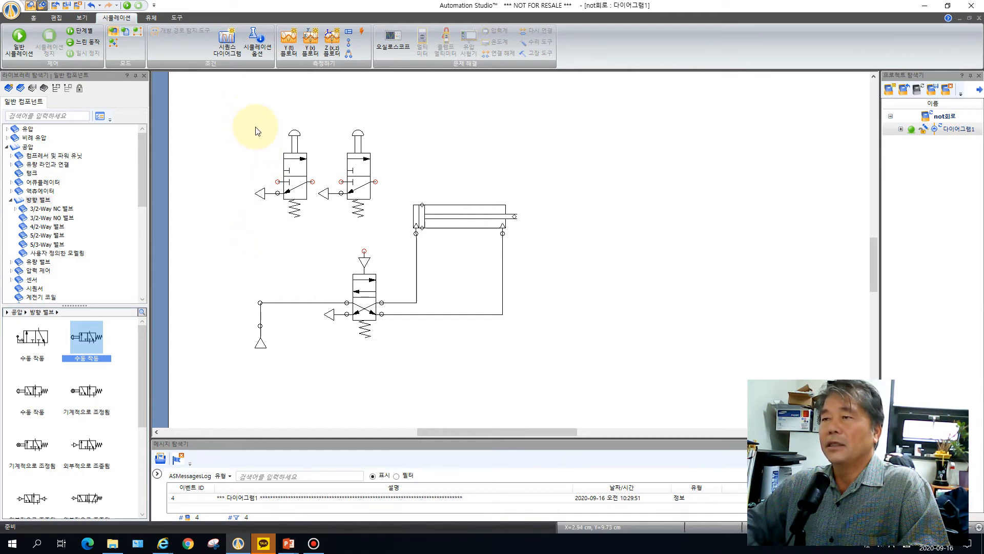
Stack the two push-button 3/2-way valves with their exhausts vertically, placing the left one on top and the right one directly below it
scroll(392, 131, up, 1)
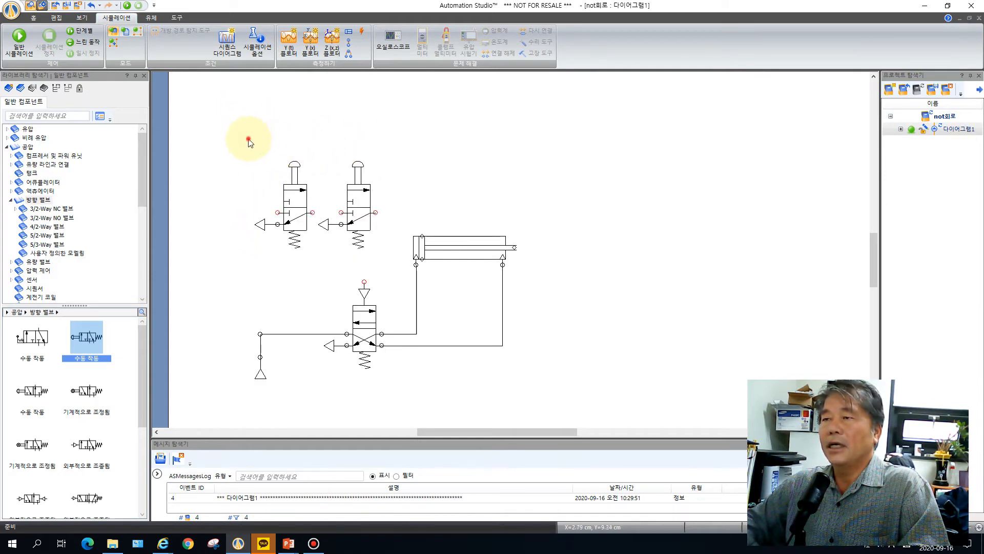
drag(248, 139, 319, 267)
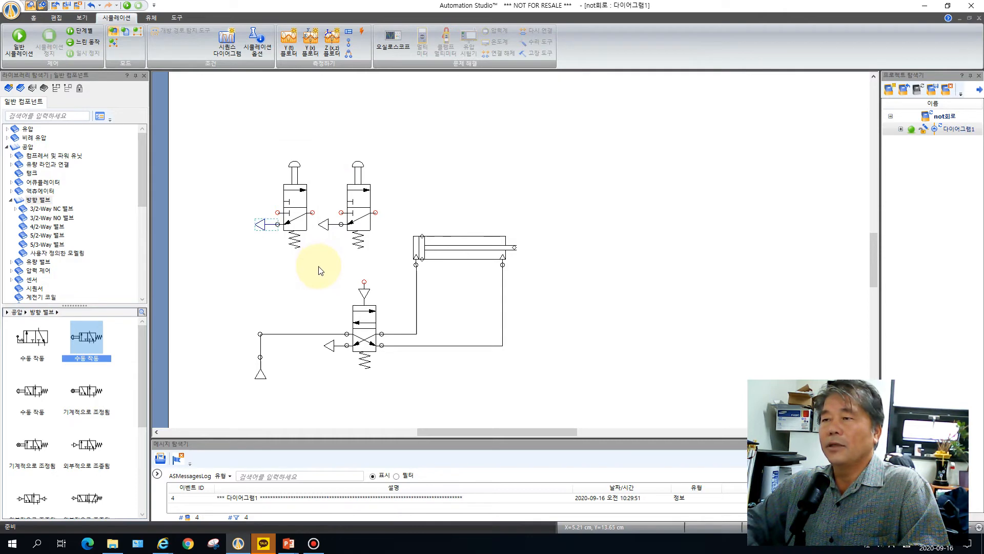
drag(303, 216, 314, 153)
click(326, 224)
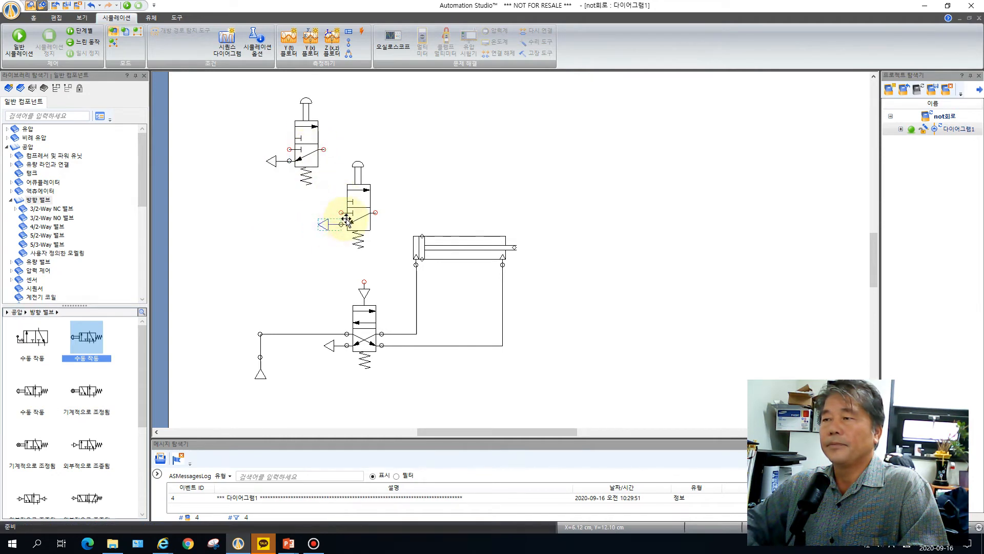
drag(346, 220, 307, 248)
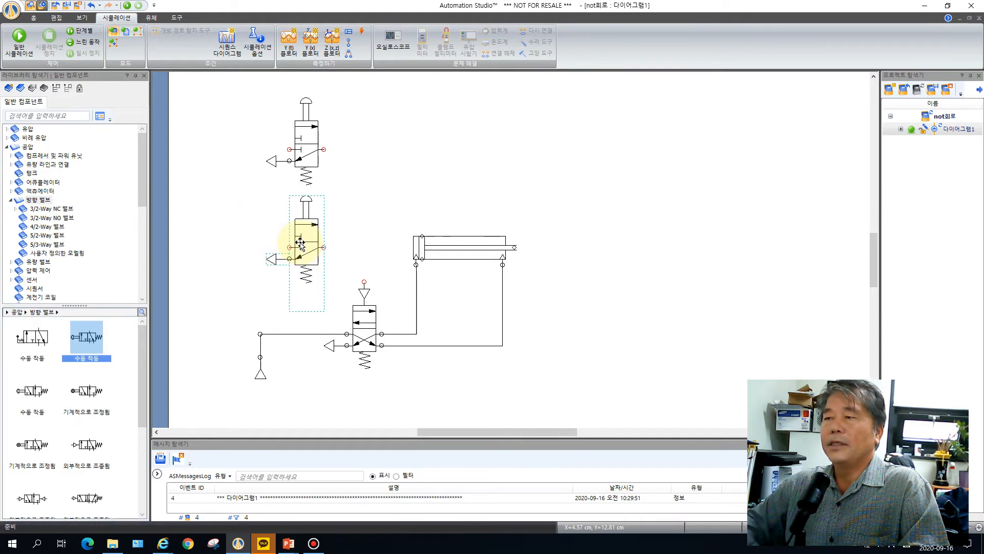
click(384, 177)
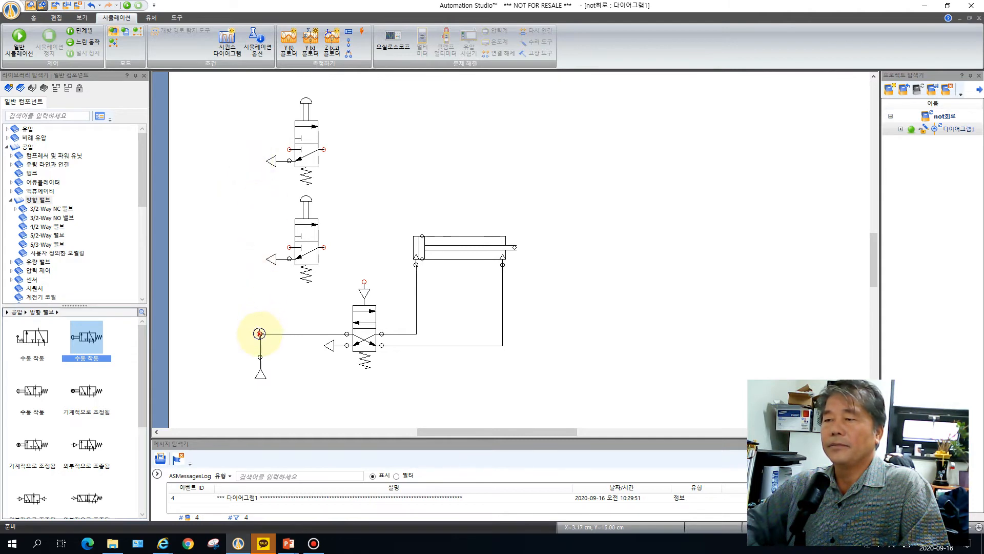
Connect the pressure line to both stacked valves' supply ports and join both valves' outputs to the 4/2-way valve's pilot port
drag(260, 334, 285, 149)
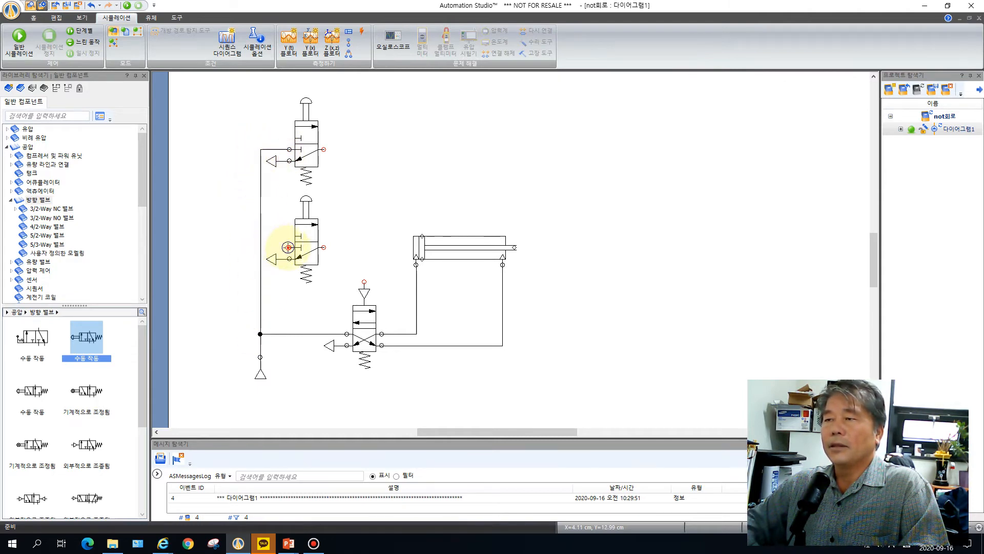
drag(288, 247, 259, 246)
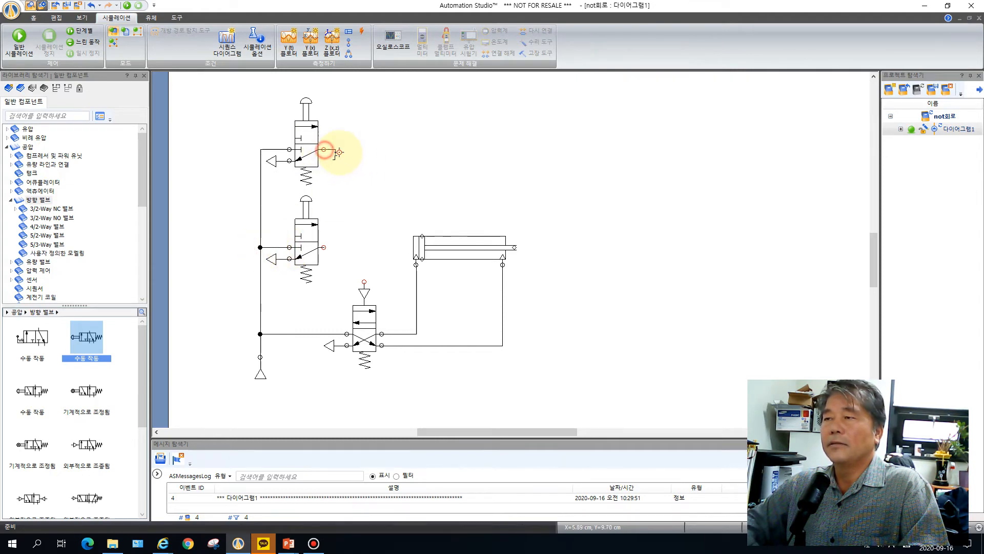
mouse_move(339, 152)
mouse_down()
mouse_move(352, 149)
mouse_move(364, 283)
mouse_up()
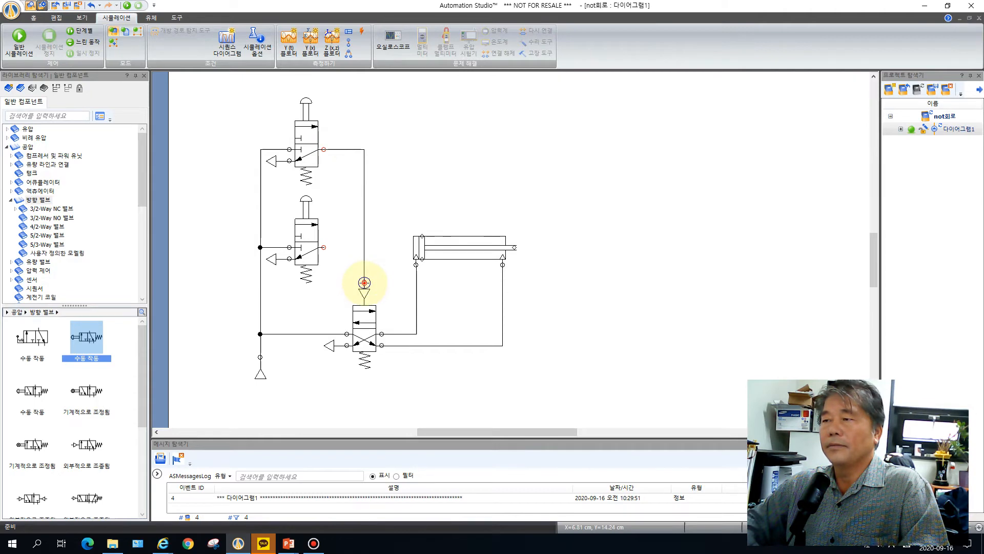
drag(323, 247, 364, 247)
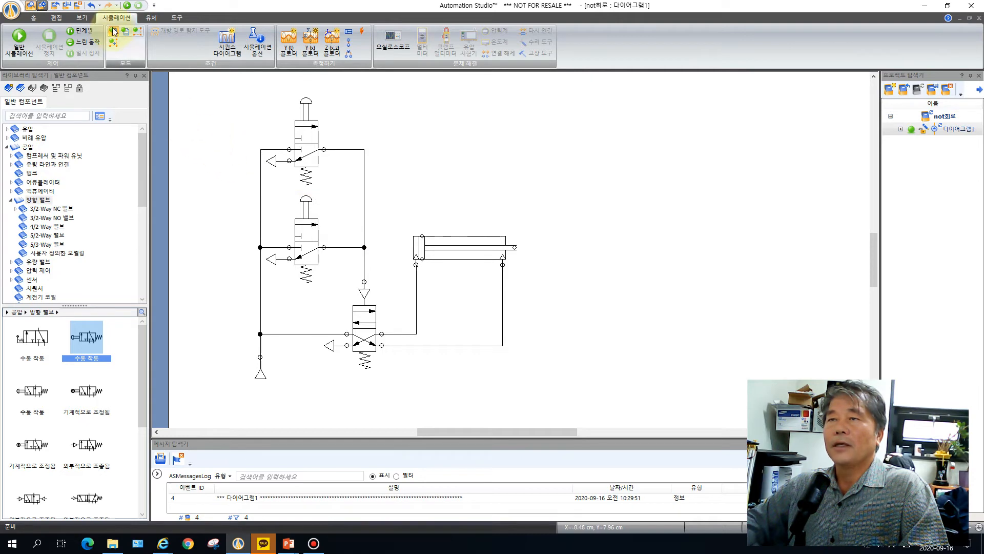
Simulate the parallel circuit, actuating the upper valve alone, the lower valve alone, and both together before releasing both
click(20, 43)
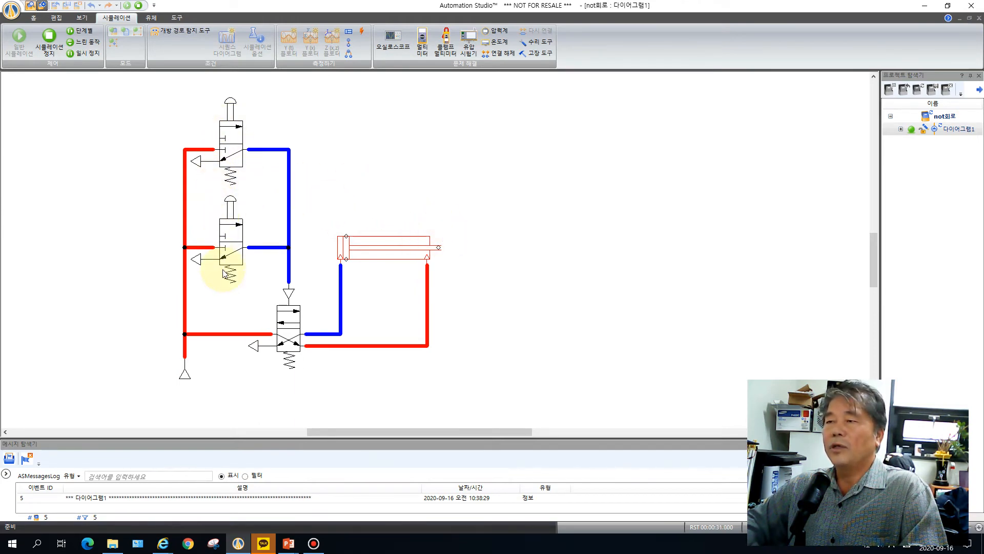
click(229, 136)
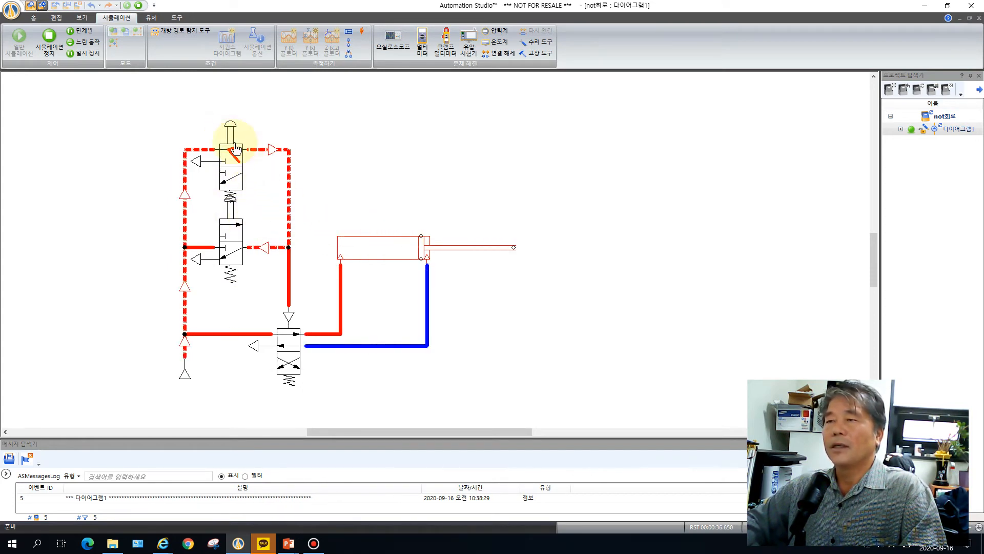
click(232, 129)
click(232, 224)
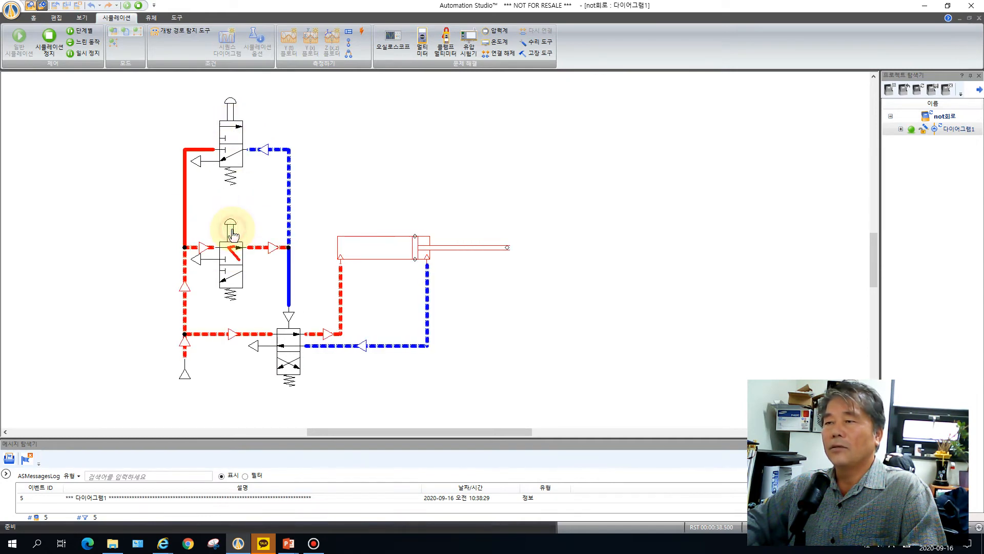
click(232, 134)
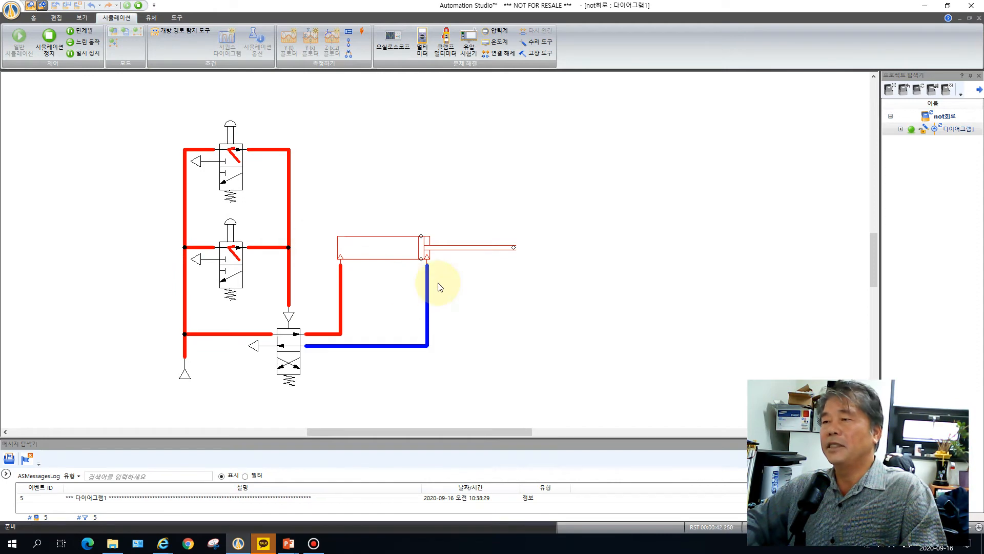
click(231, 230)
click(231, 127)
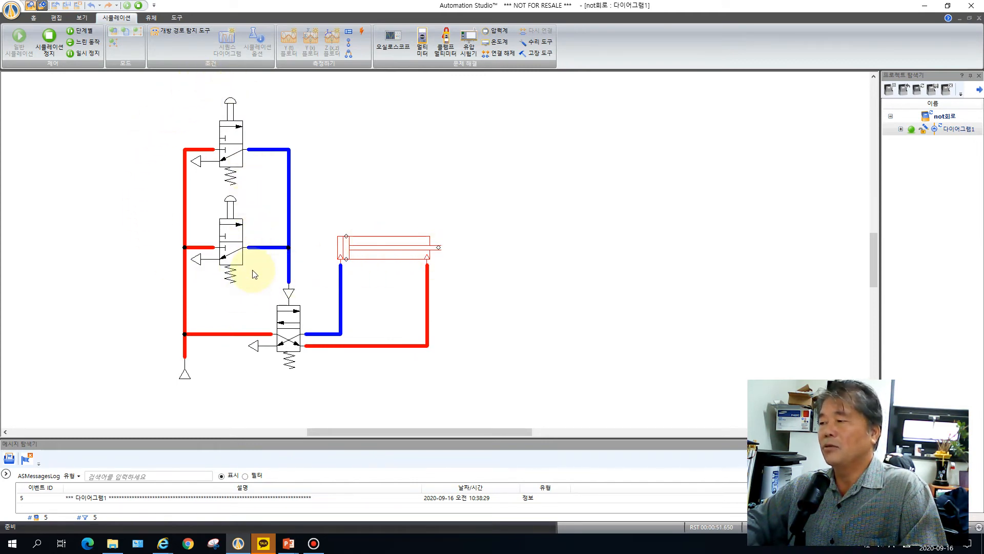
Repeat the upper-only, lower-only and both-valves tests of the parallel circuit and stop the simulation
click(230, 137)
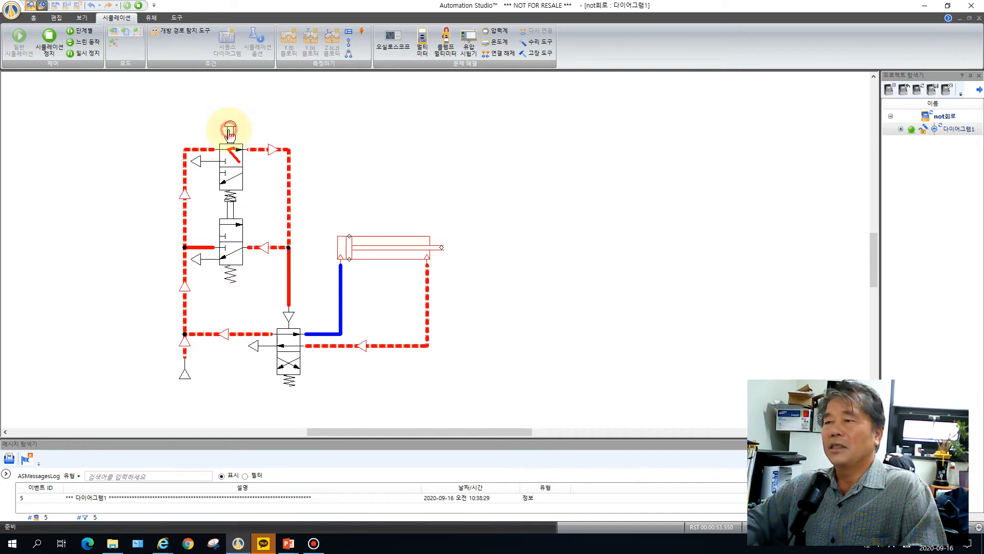
click(241, 157)
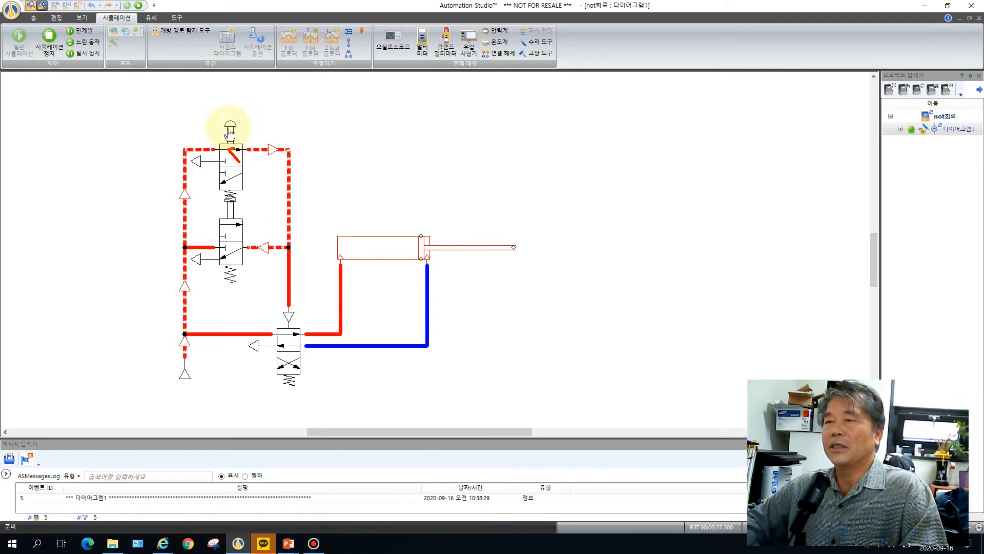
click(233, 230)
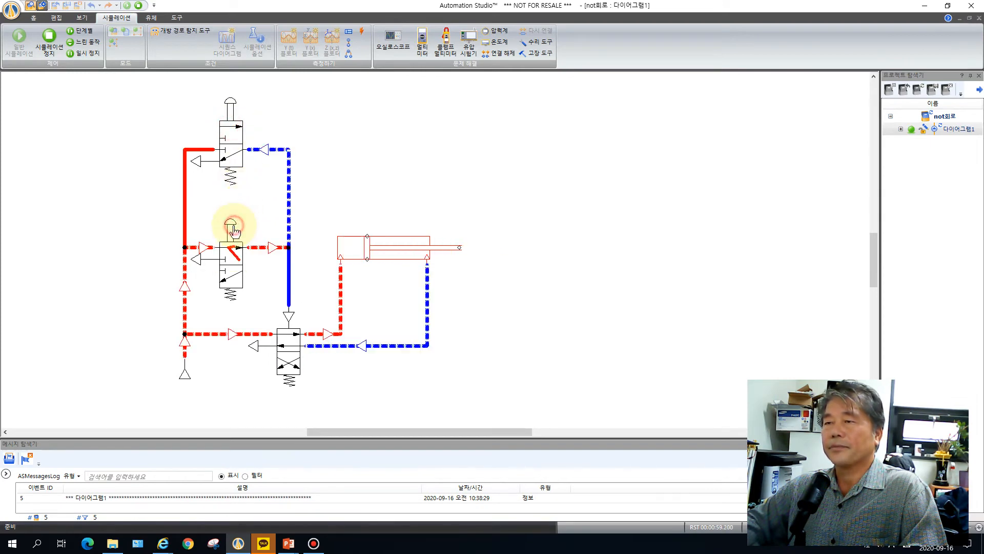
click(231, 127)
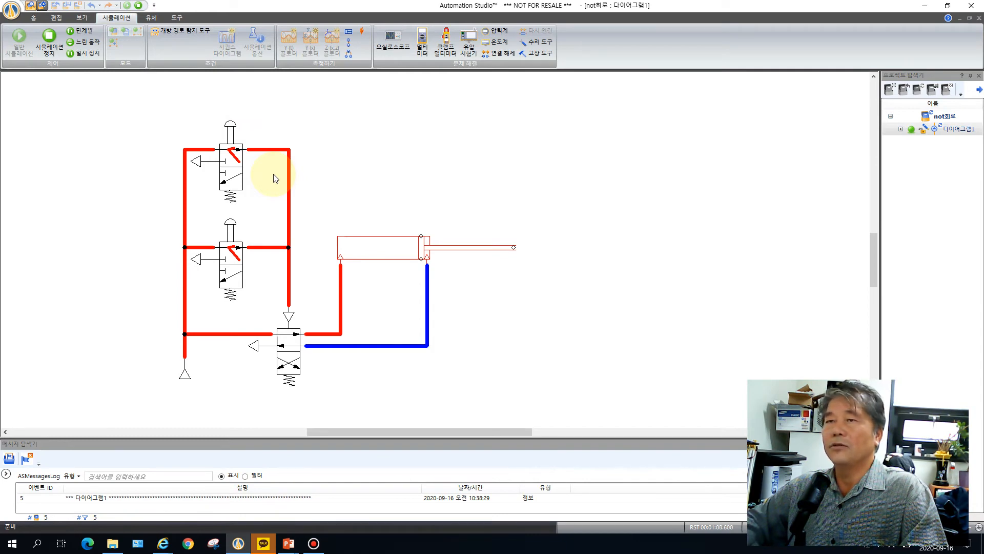
click(48, 37)
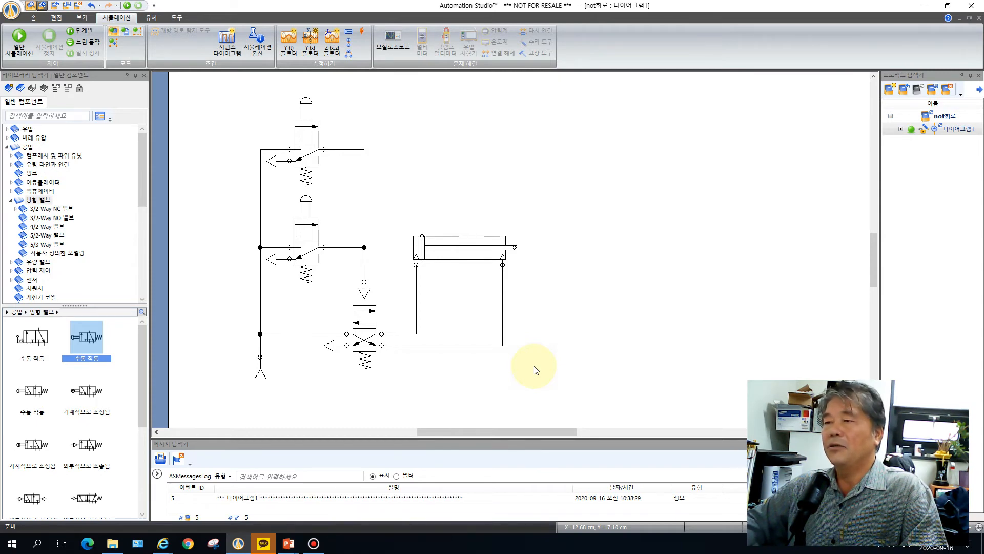
Delete the upper push-button 3/2-way valve, keeping its exhaust and the connecting lines
click(305, 231)
click(307, 157)
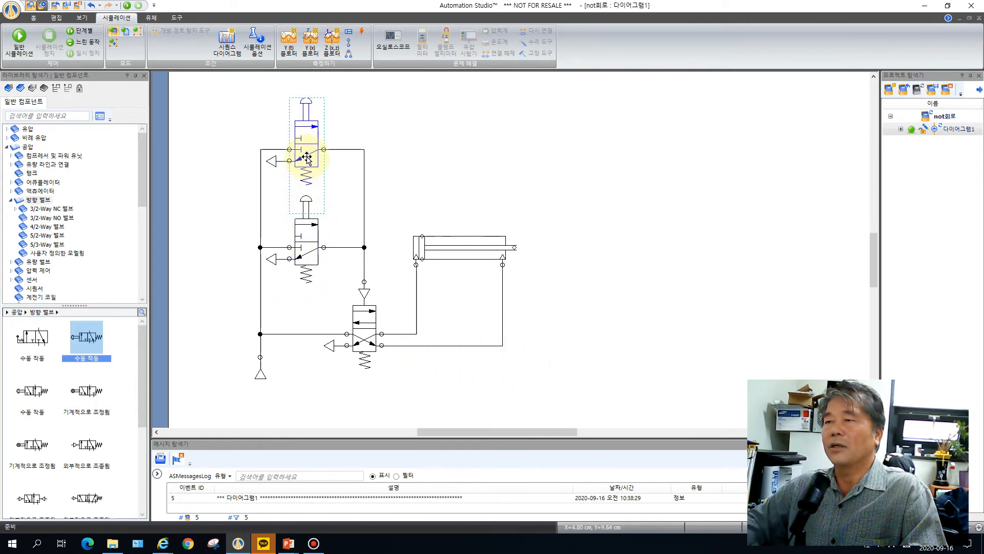
key(Delete)
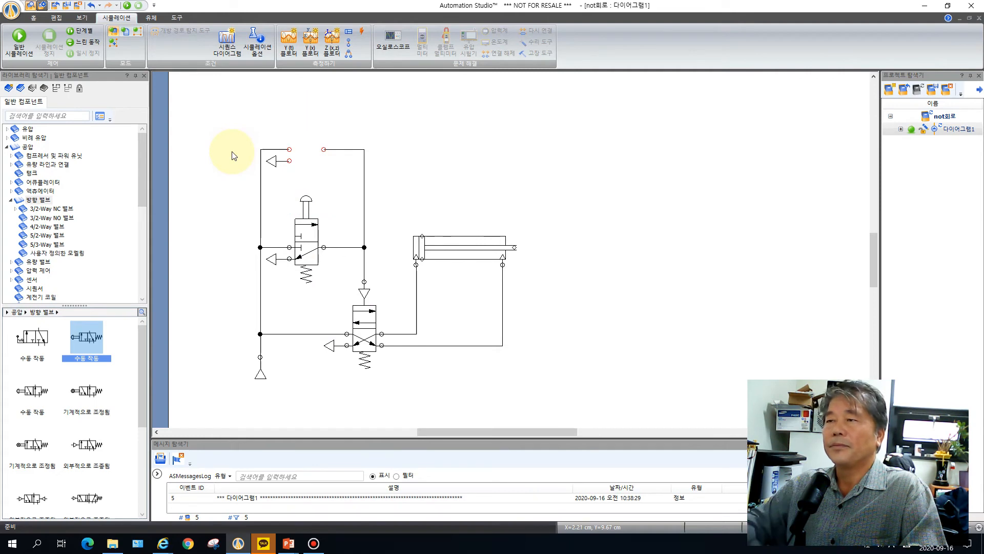
Delete the remaining push-button 3/2-way valve and place a normally open push-button 3/2-way valve above the cylinder, rotated 90° to the right
click(294, 211)
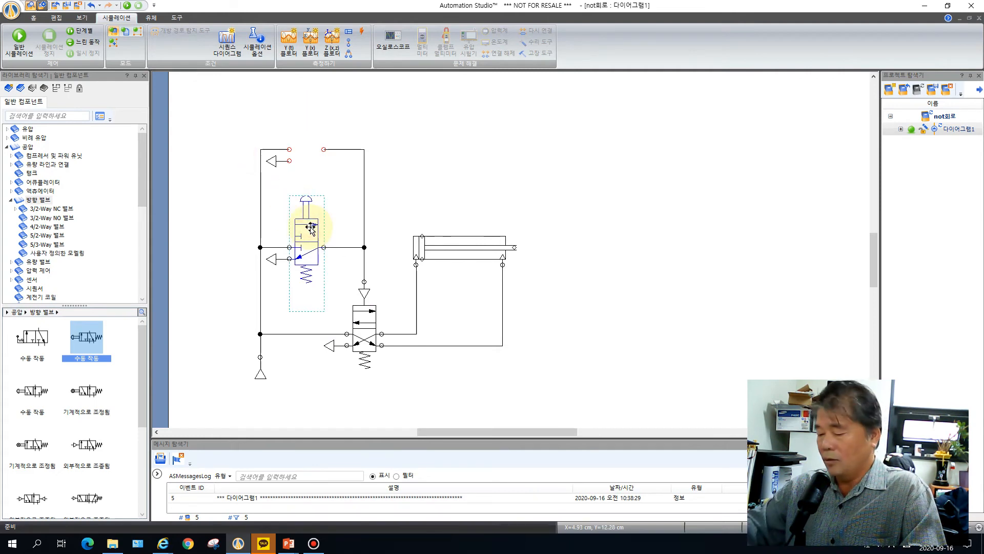
key(Delete)
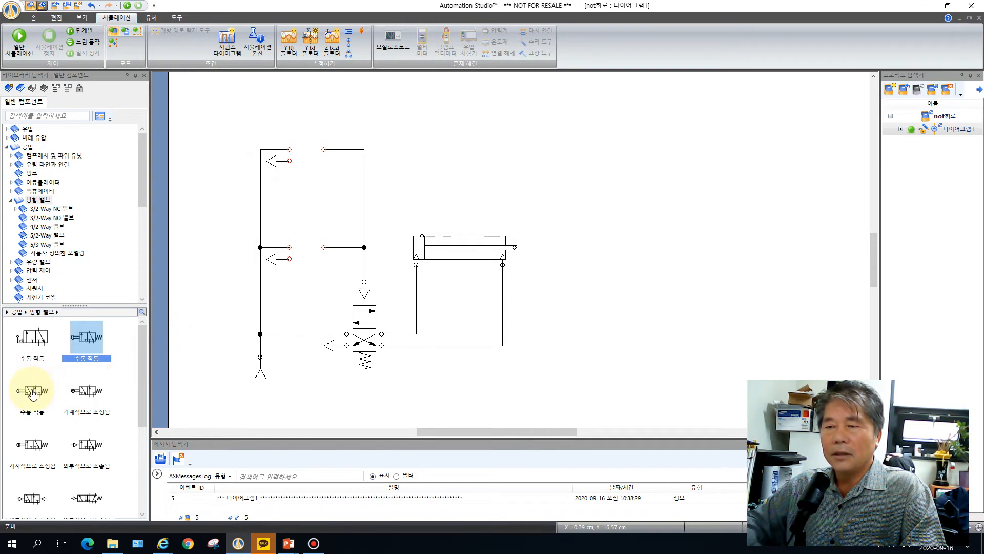
drag(32, 394, 450, 137)
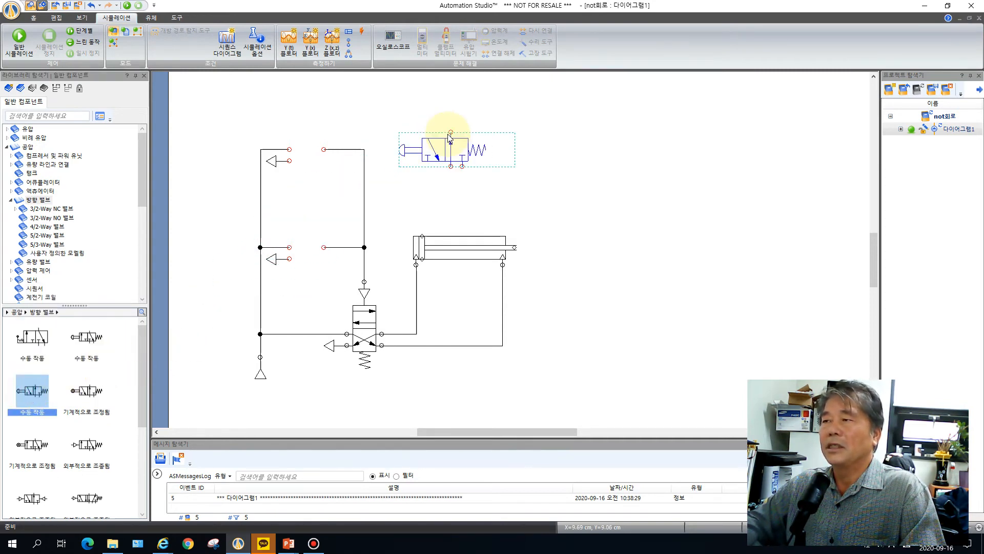
click(57, 19)
click(432, 51)
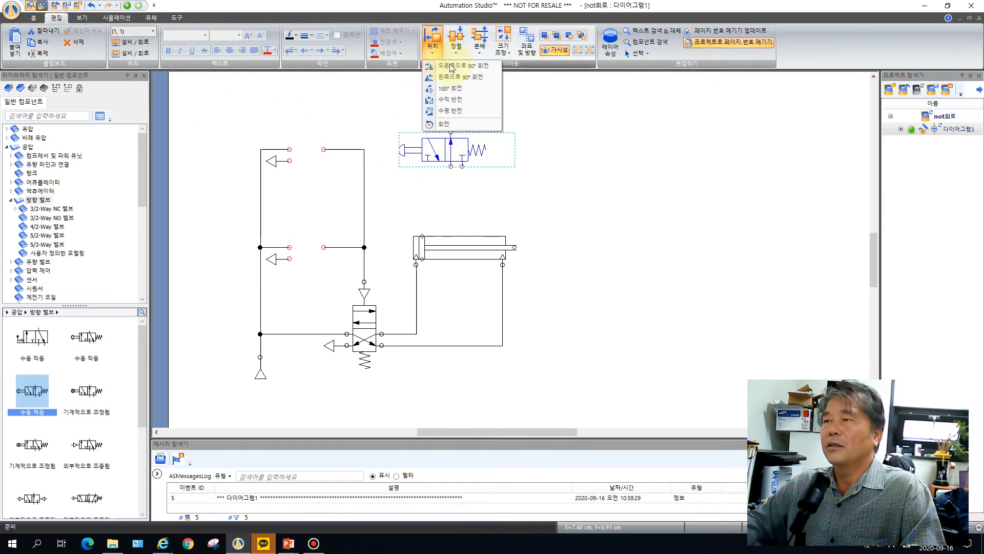
click(451, 67)
click(461, 135)
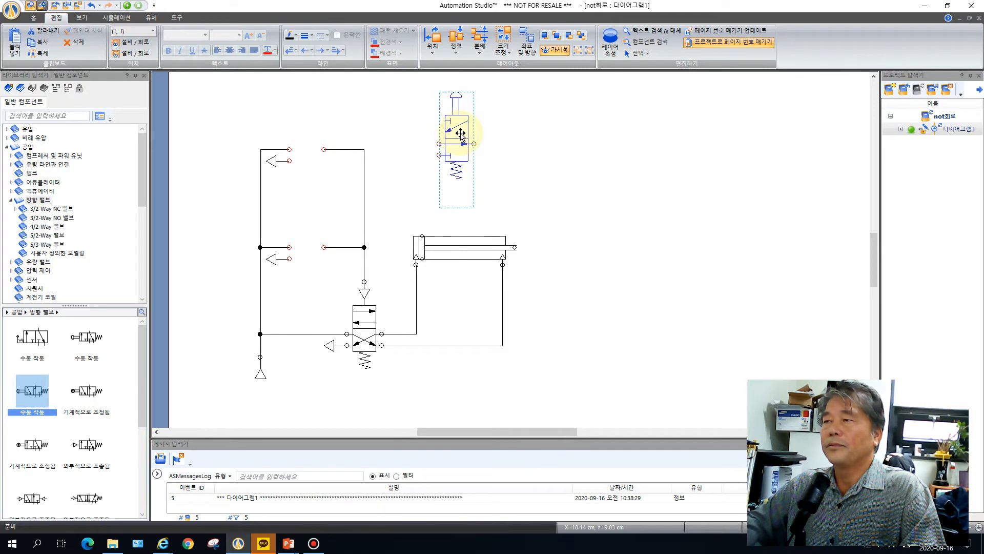
Duplicate the normally open push-button valve and fit the two valves into the upper and lower gaps between the existing supply, exhaust and output connections
right_click(461, 134)
click(483, 151)
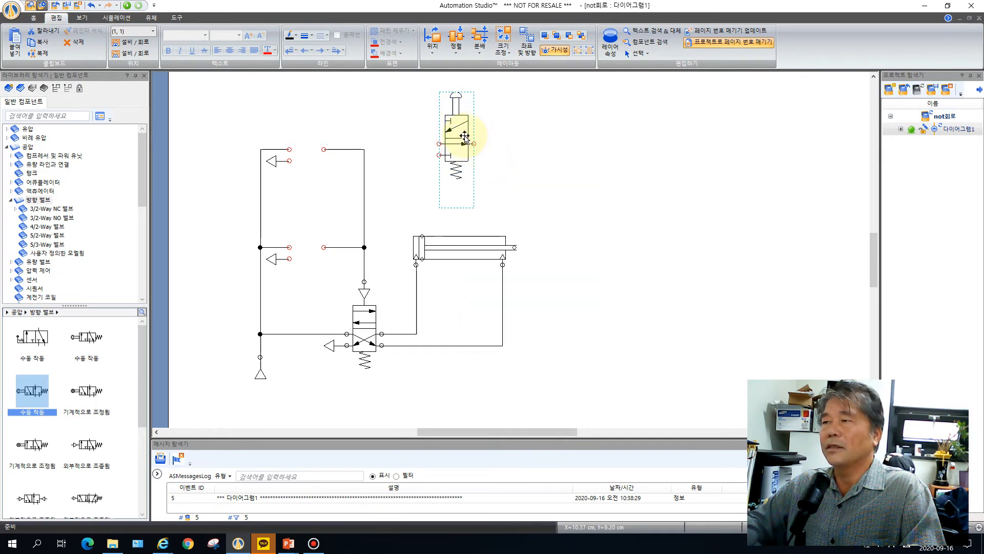
right_click(460, 132)
click(491, 159)
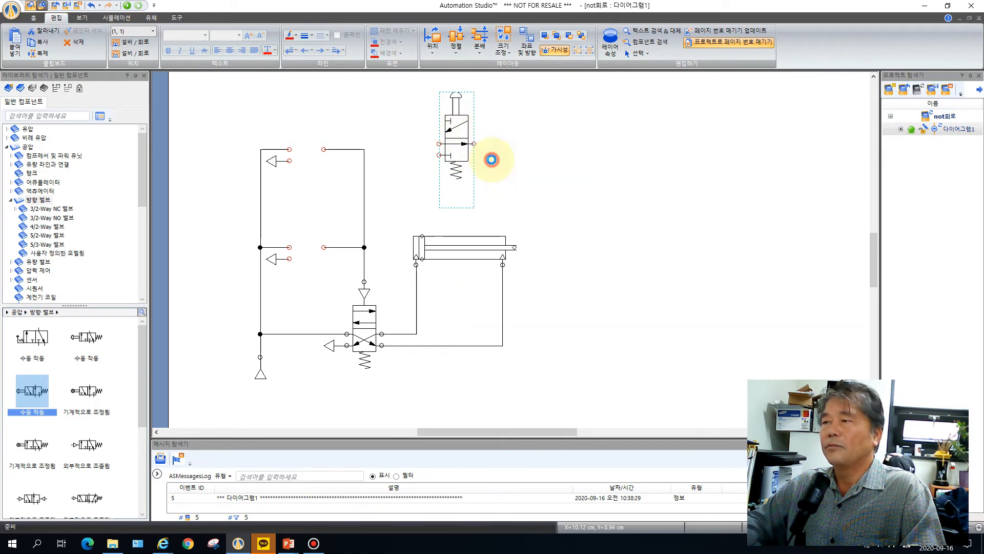
drag(494, 160, 306, 144)
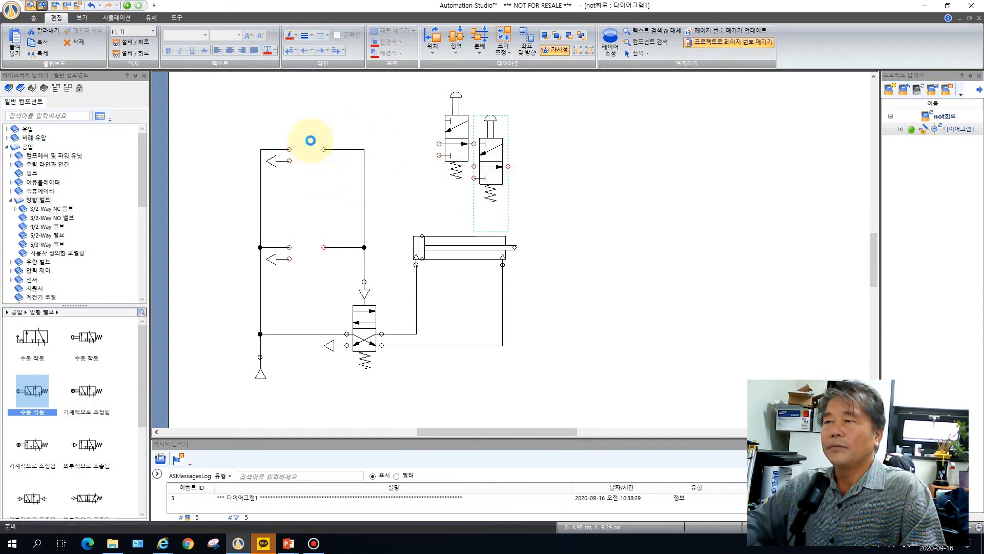
drag(458, 142, 311, 237)
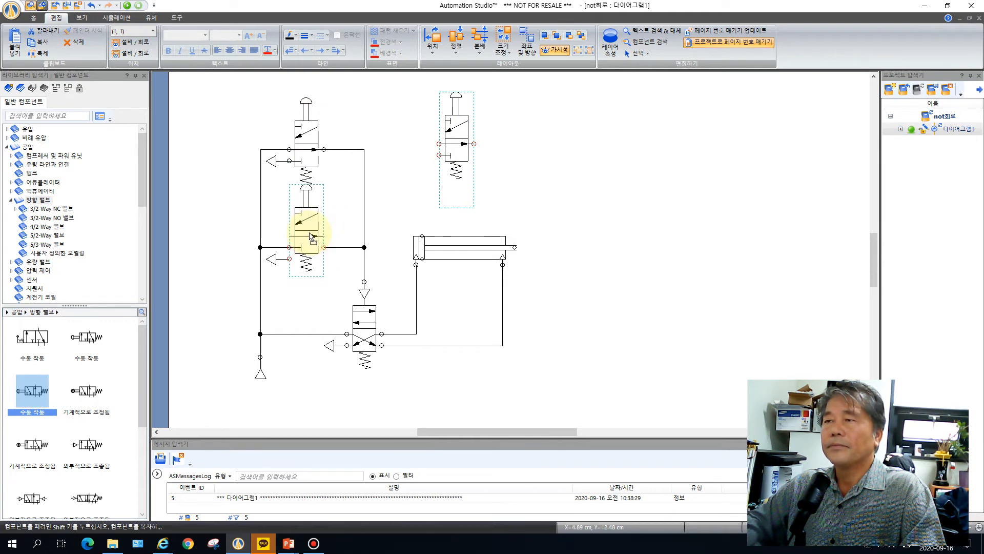
drag(311, 238, 311, 246)
click(552, 202)
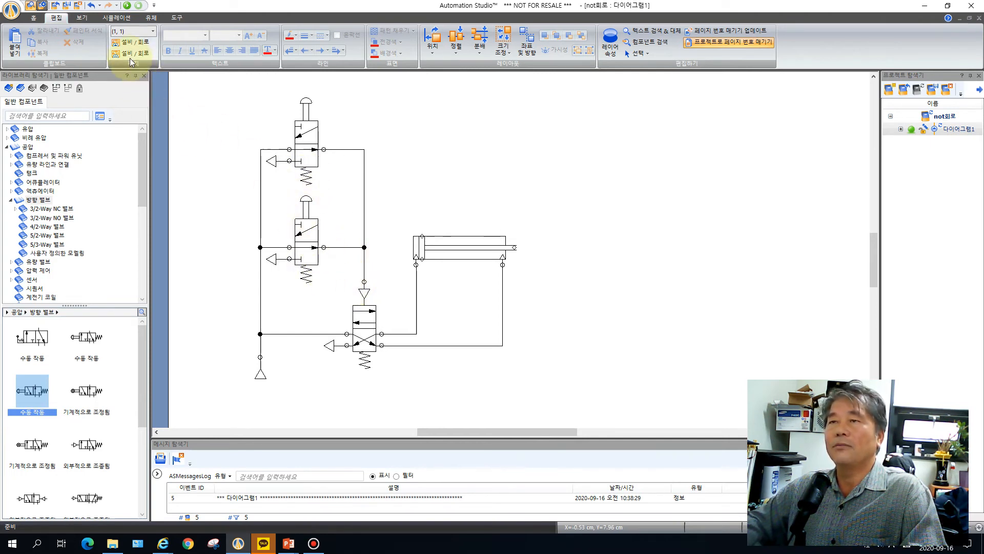
Simulate the parallel circuit with normally open valves, actuating both the upper and lower valves and releasing both
click(115, 20)
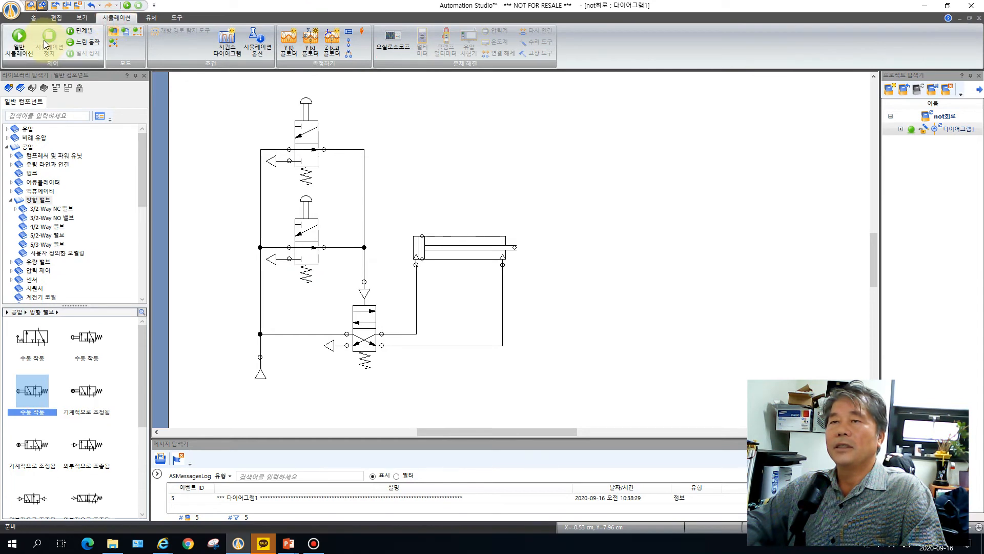
click(20, 45)
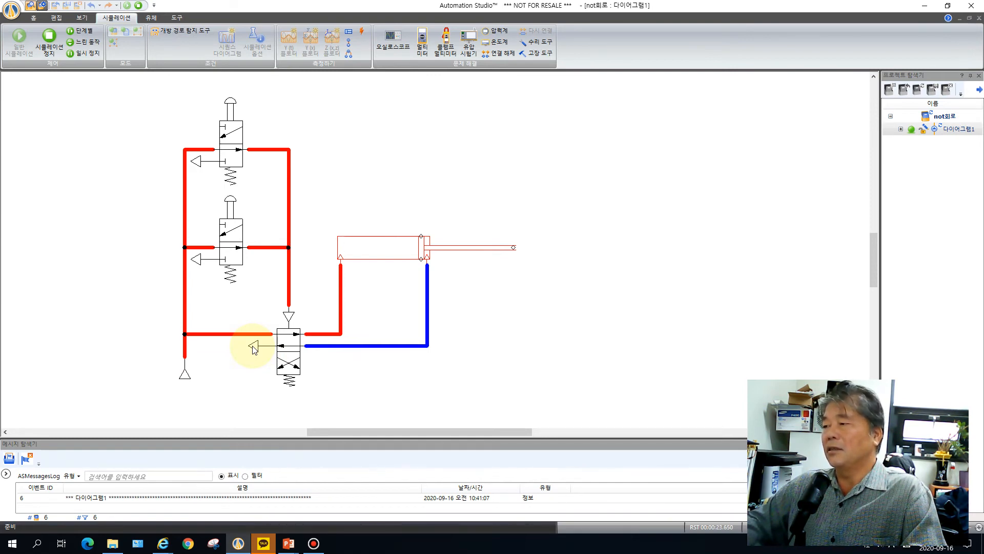
click(236, 134)
click(231, 221)
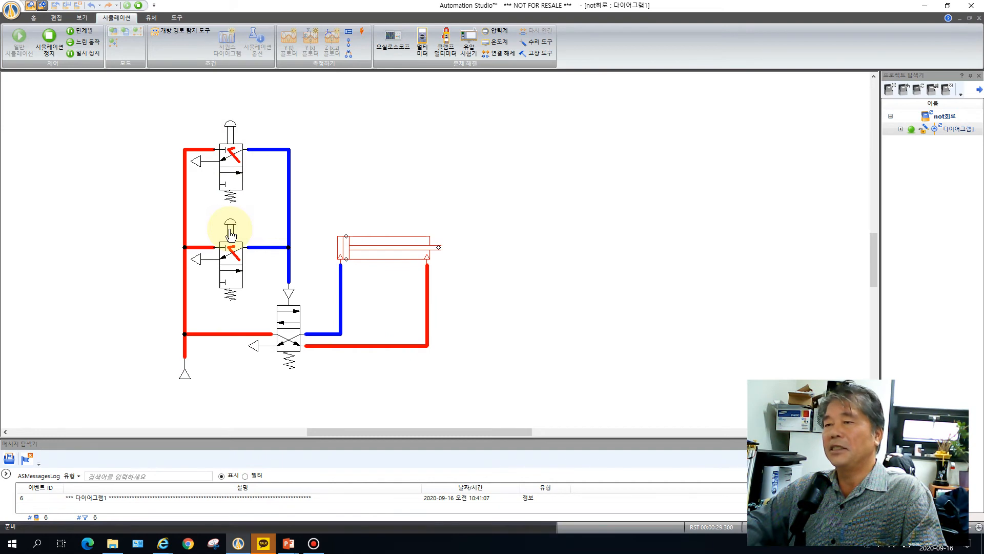
click(229, 133)
click(229, 224)
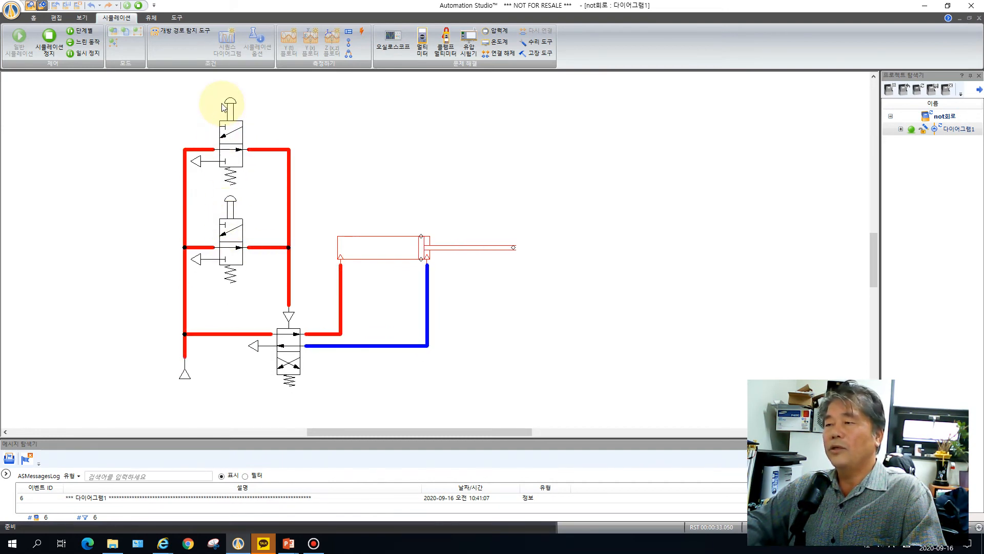
Test the upper valve alone, then both valves together, release the lower and upper valves in turn, and stop the simulation
click(233, 133)
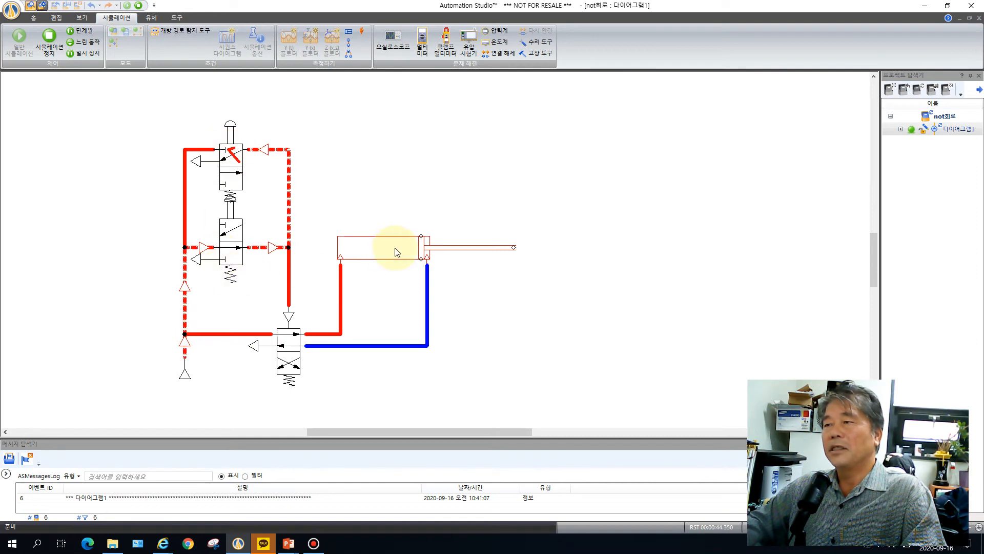
click(232, 229)
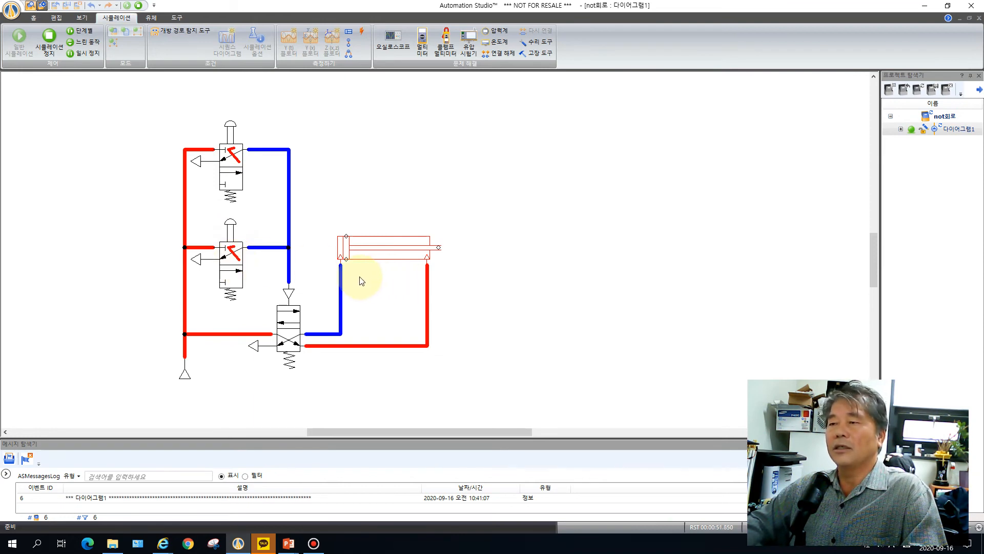
click(233, 226)
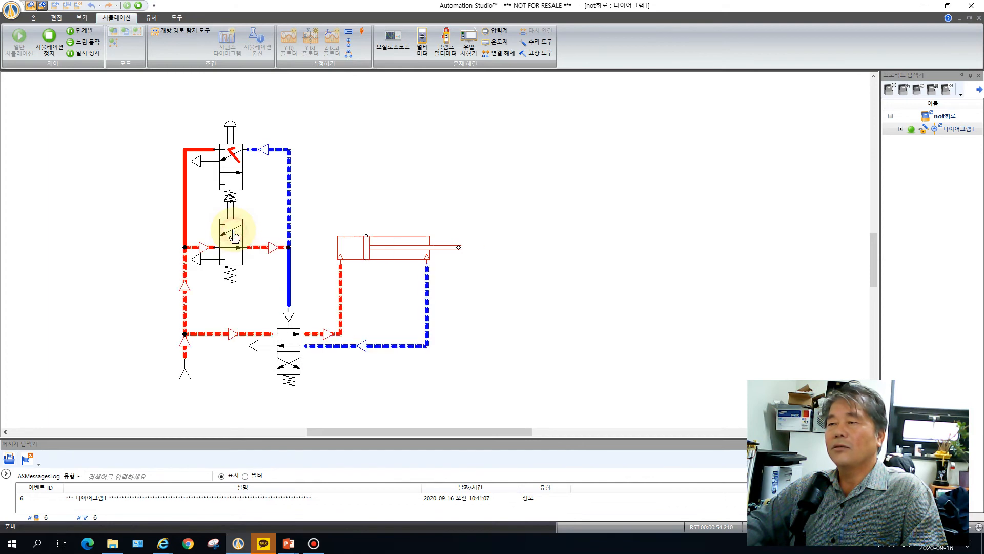
click(230, 127)
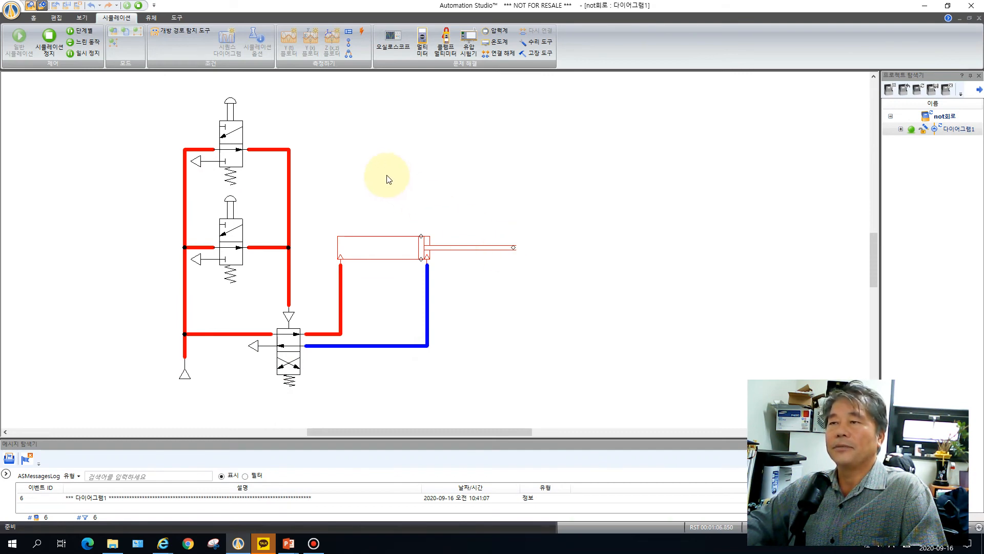
click(53, 46)
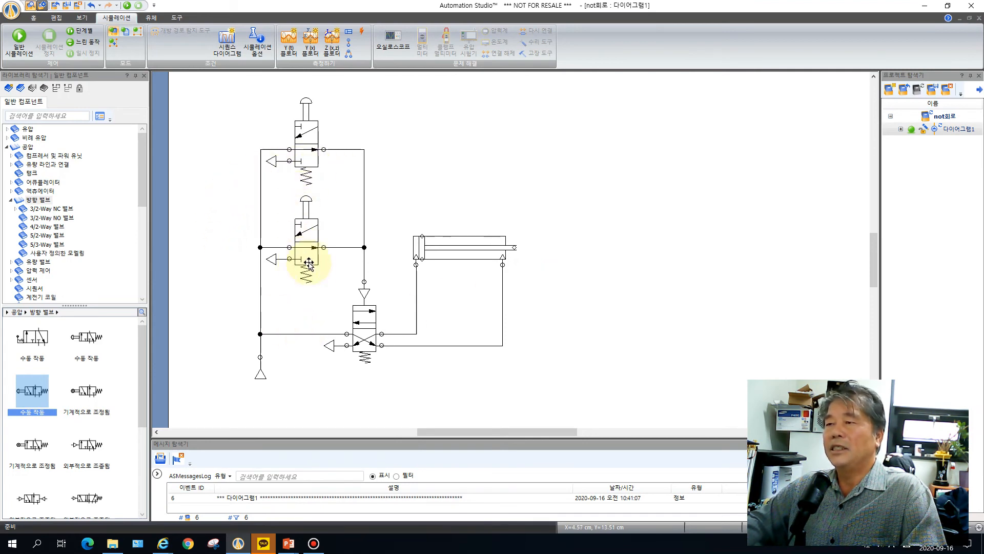
Delete the output and supply lines of both push-button valves, keeping the 4/2-way valve's supply line and pilot line
click(364, 216)
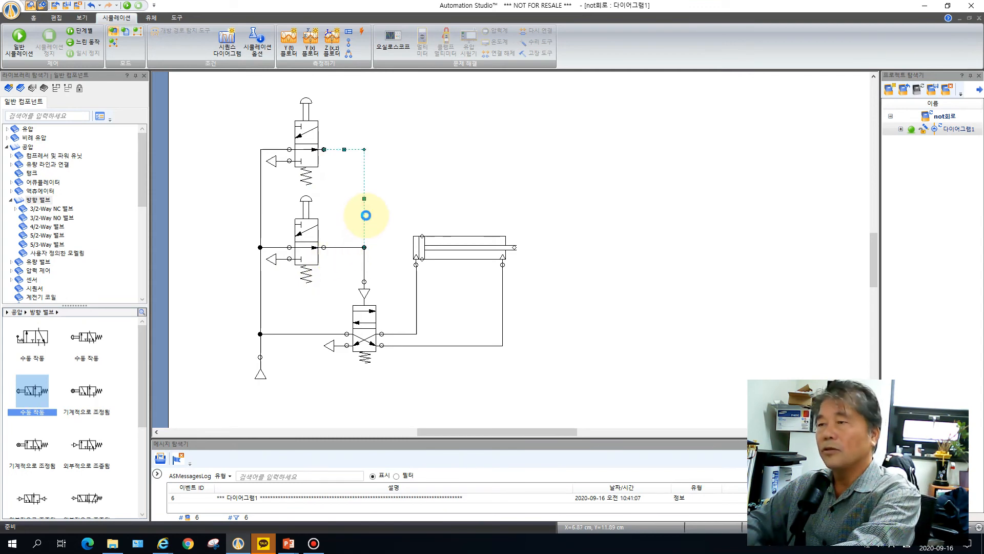
key(Delete)
click(351, 247)
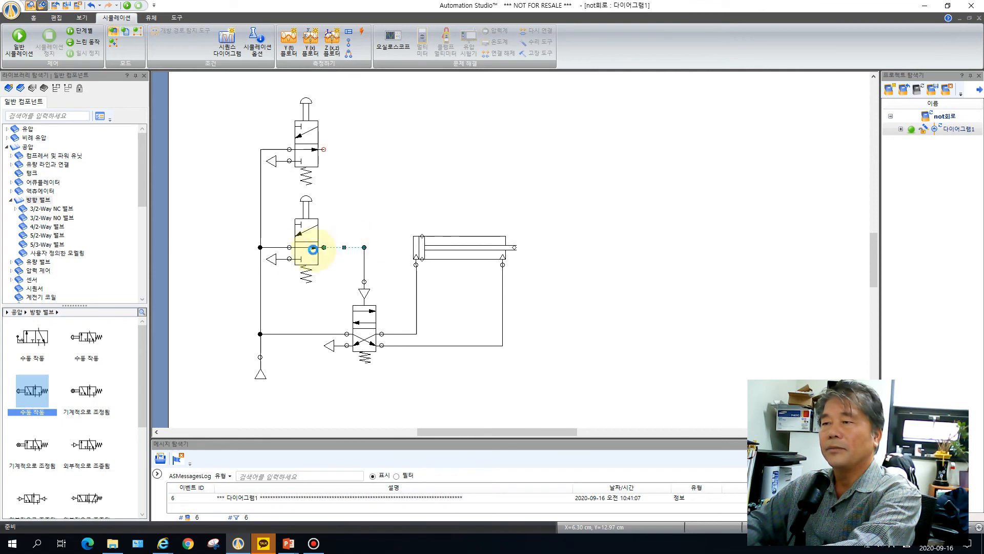
key(Delete)
click(281, 246)
key(Delete)
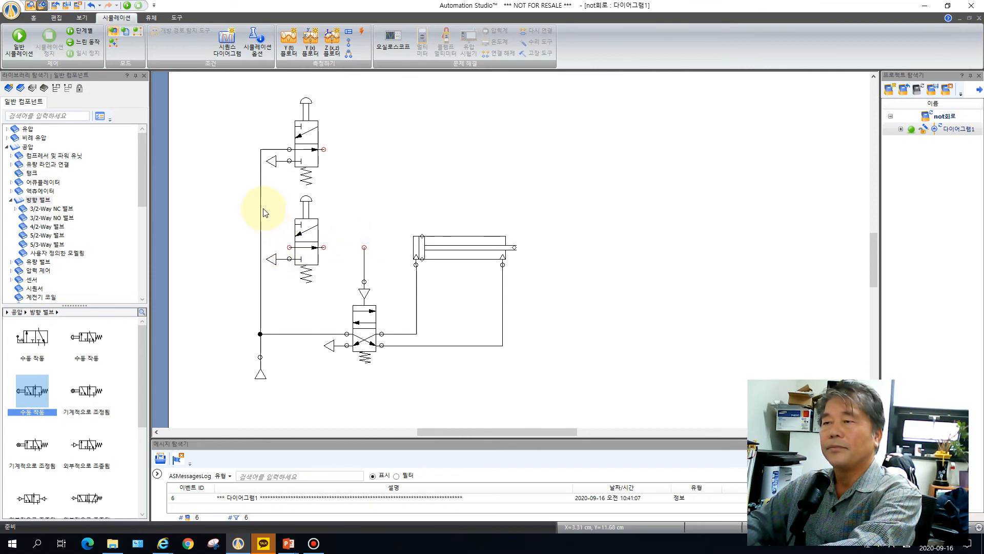
click(259, 205)
key(Delete)
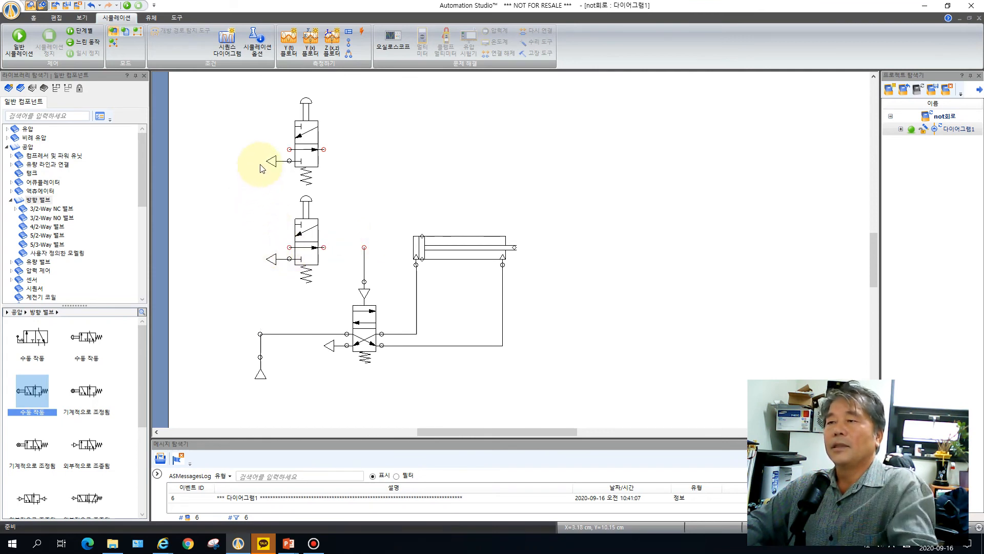
Rearrange the two push-button valves with their exhausts side by side above the 4/2-way valve
click(271, 260)
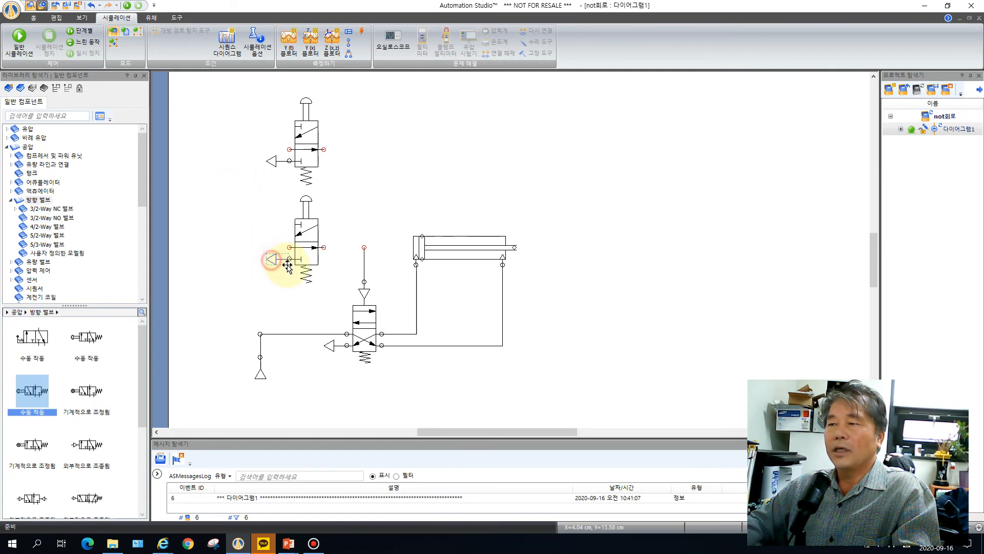
click(305, 237)
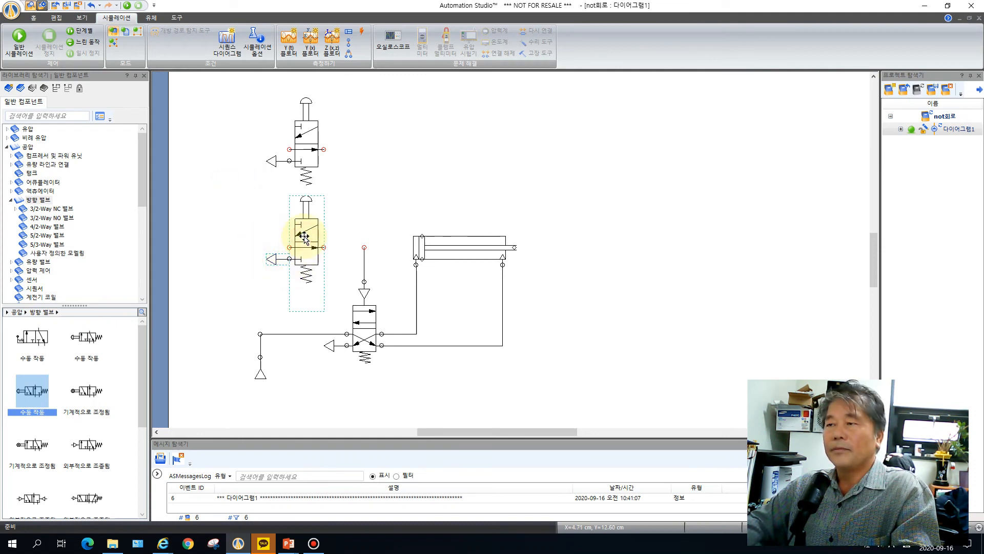
drag(304, 237, 377, 161)
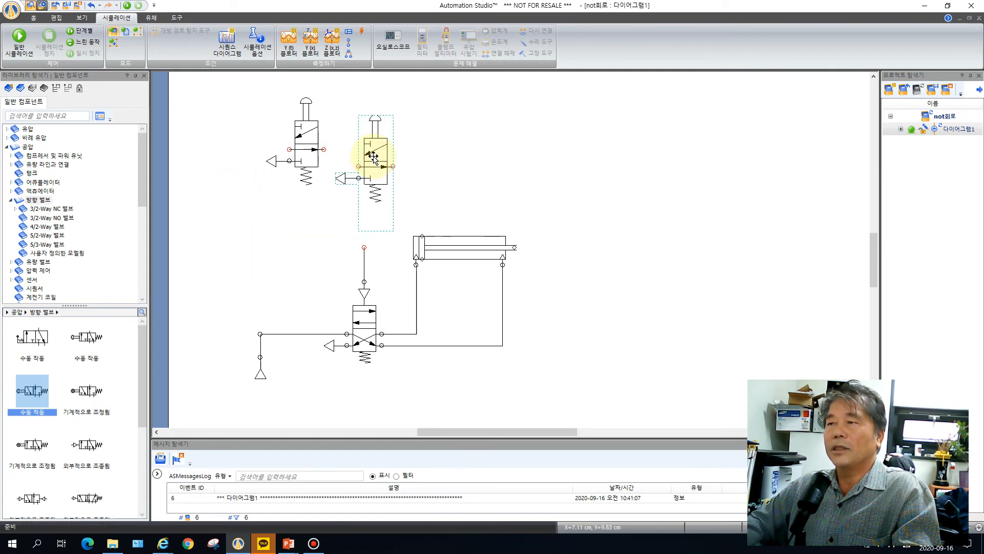
drag(222, 90, 342, 225)
drag(308, 168, 305, 197)
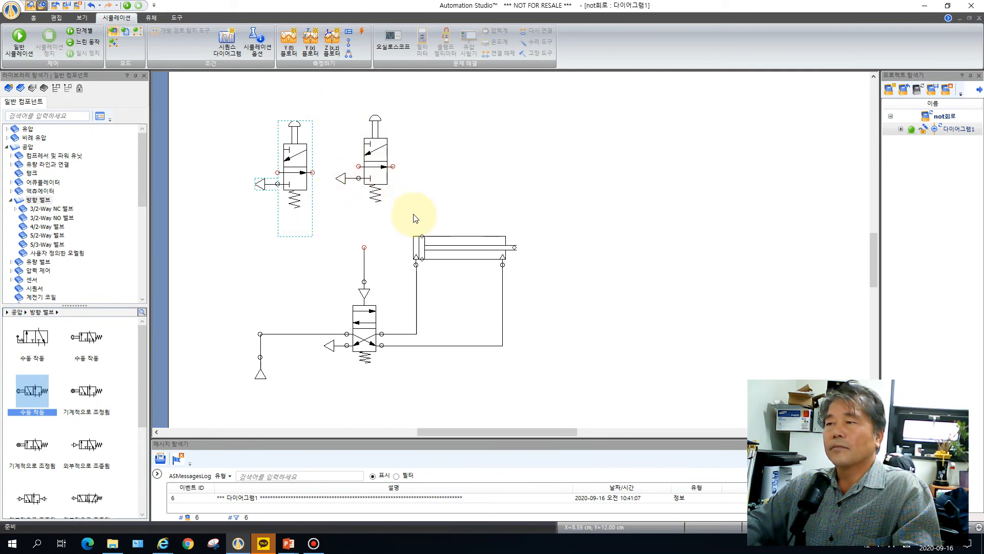
click(379, 156)
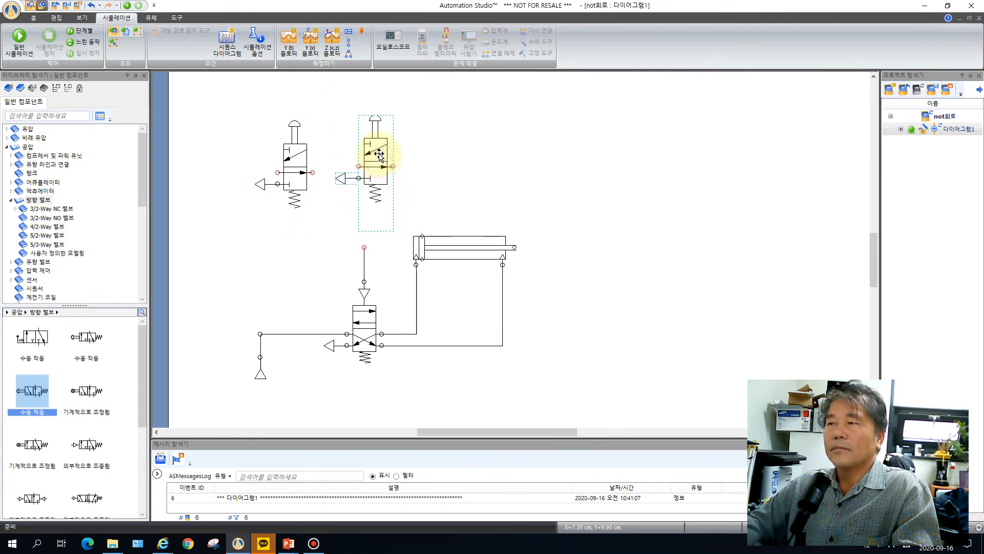
drag(379, 154, 373, 165)
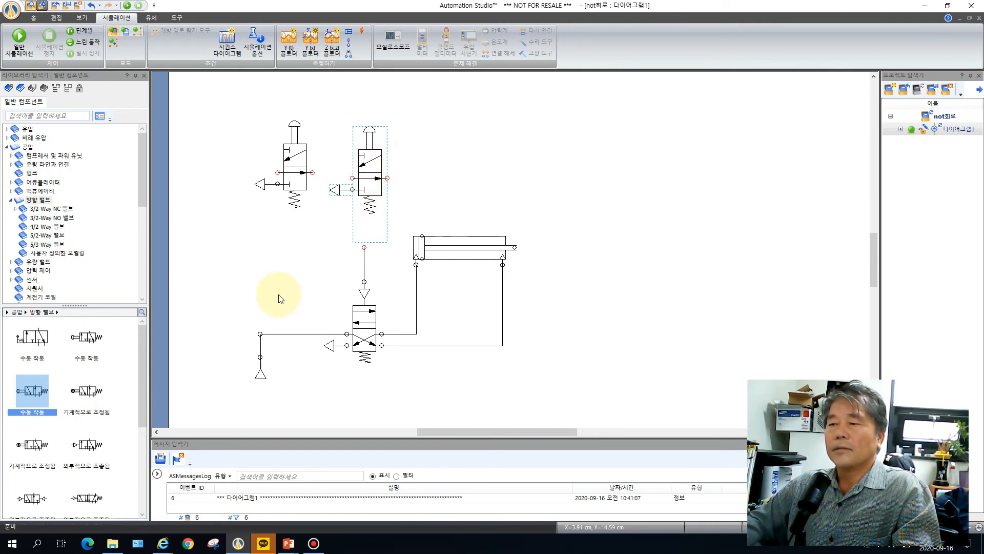
click(277, 280)
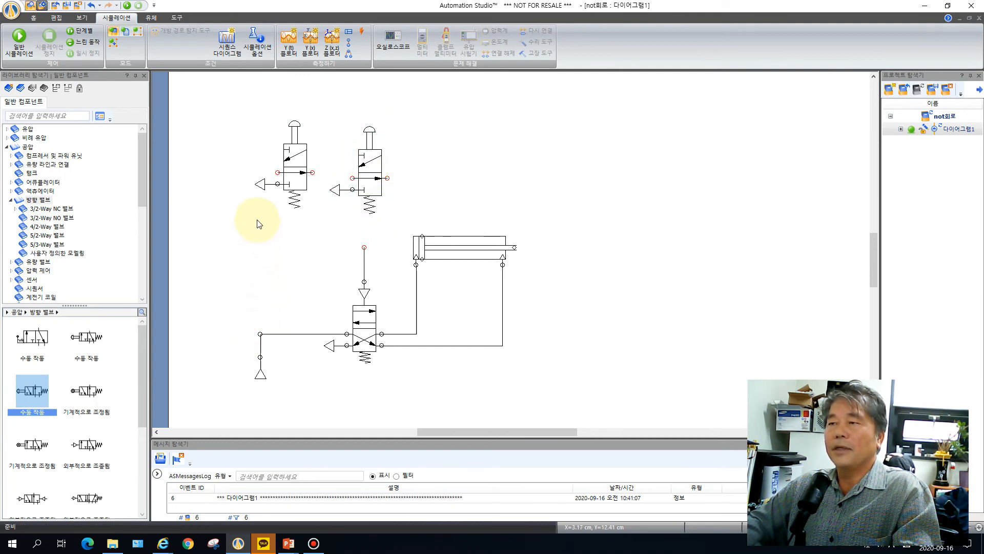
Connect the valves in series: pressure line to the left valve's supply, its output to the right valve's supply, and the right output to the pilot line
mouse_move(261, 333)
mouse_down()
mouse_move(247, 208)
mouse_move(231, 205)
mouse_move(220, 169)
mouse_move(274, 176)
mouse_up()
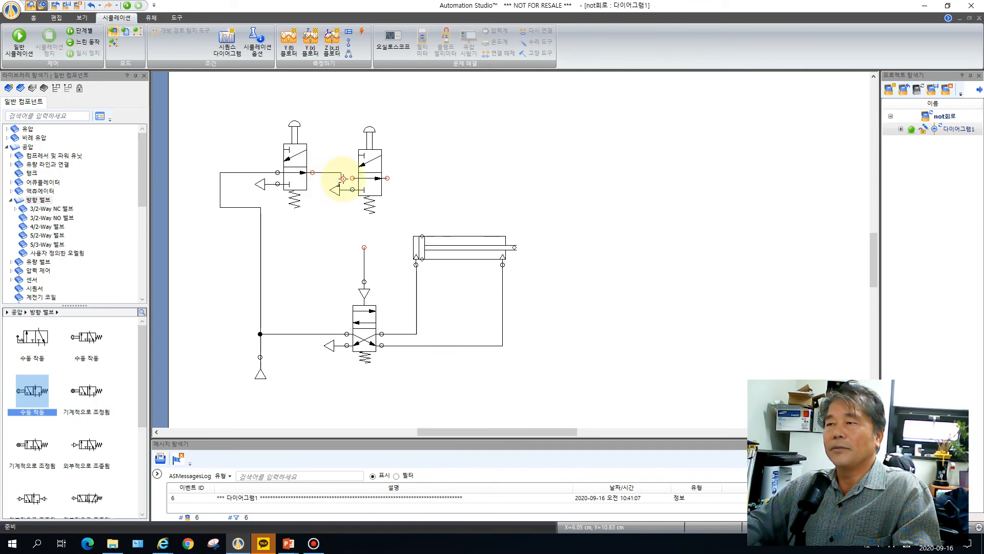
mouse_move(350, 178)
mouse_down()
mouse_move(395, 183)
mouse_move(385, 238)
mouse_move(392, 229)
mouse_move(365, 248)
mouse_up()
click(468, 193)
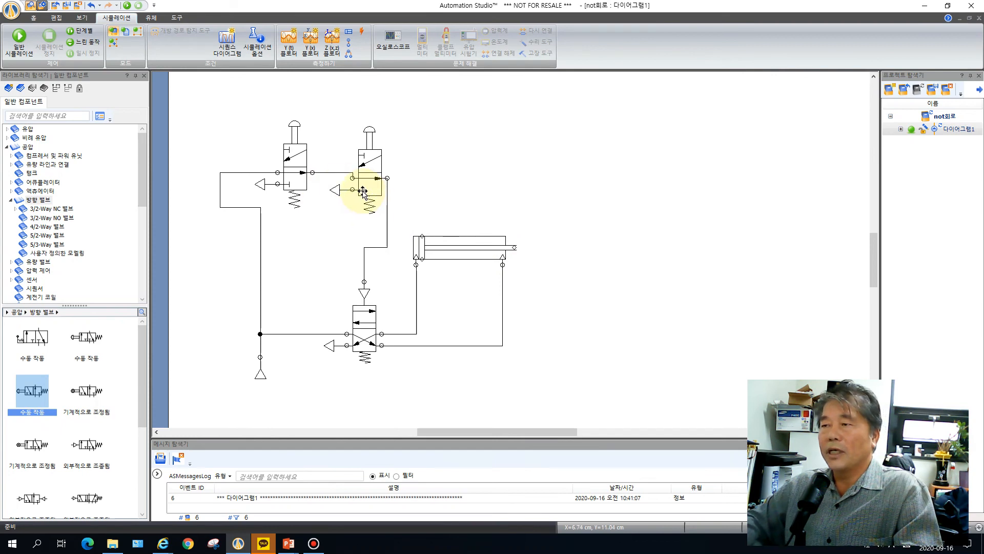
Start the normal simulation of the series circuit and test the left push-button valve alone, actuating and releasing it
click(29, 51)
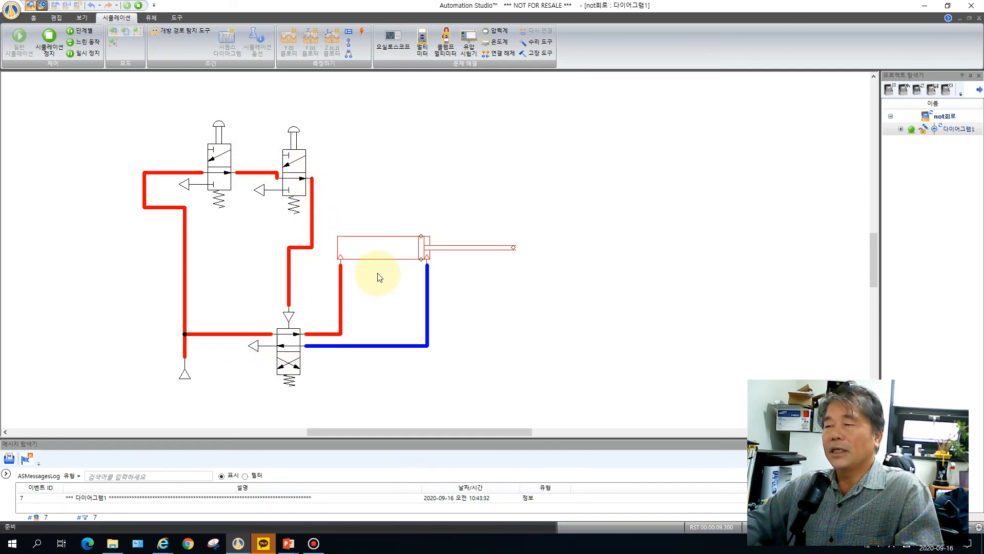
click(219, 131)
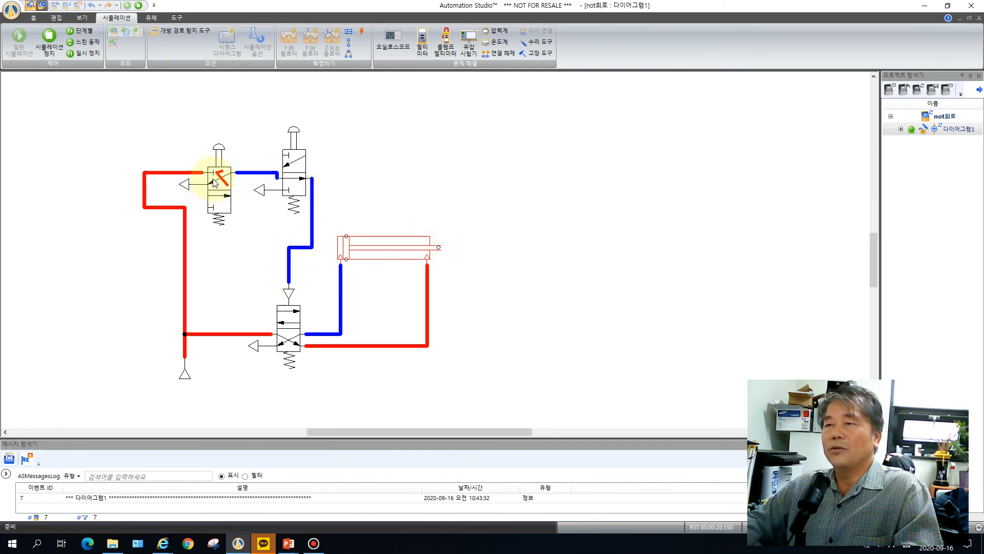
click(220, 154)
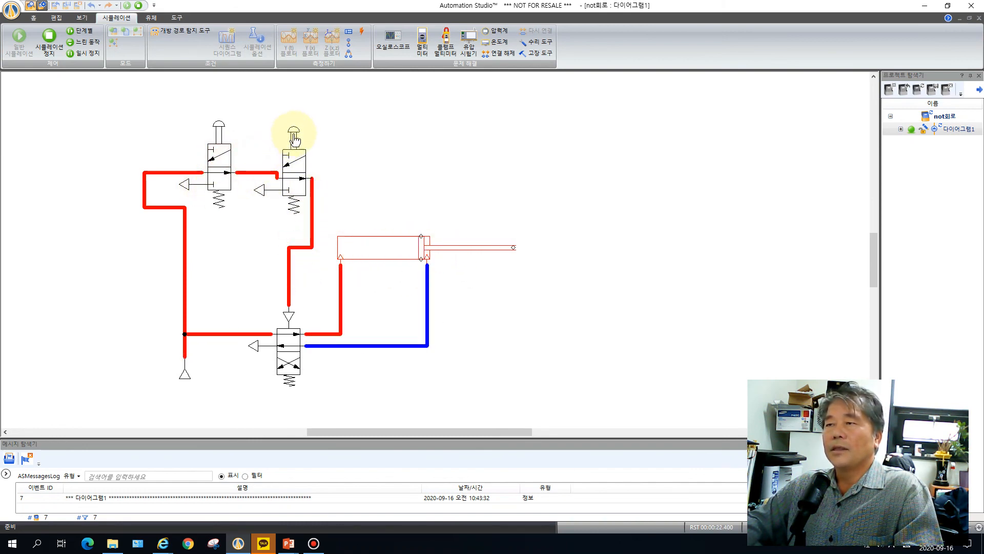
Actuate the right push-button valve and also the left one, and release the left valve before the right
click(289, 159)
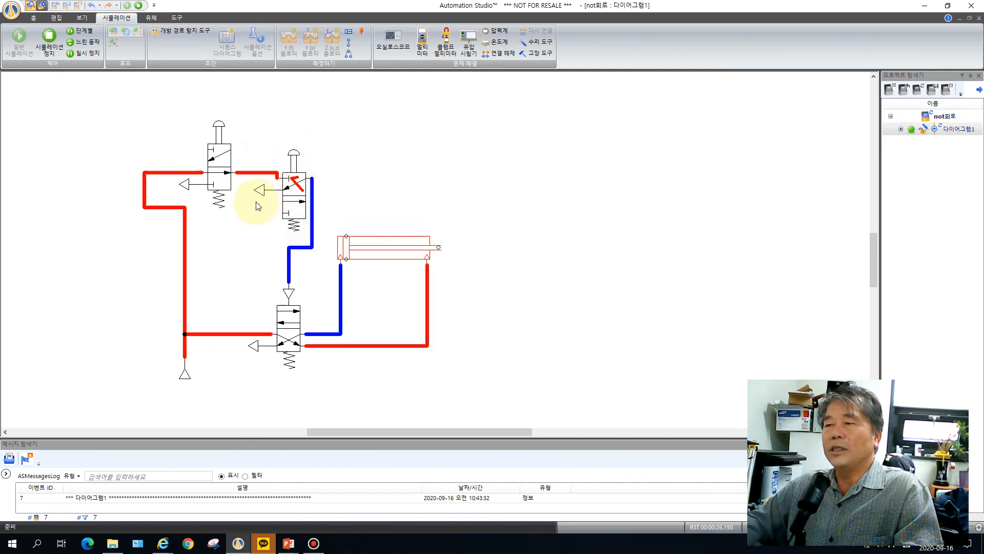
click(221, 157)
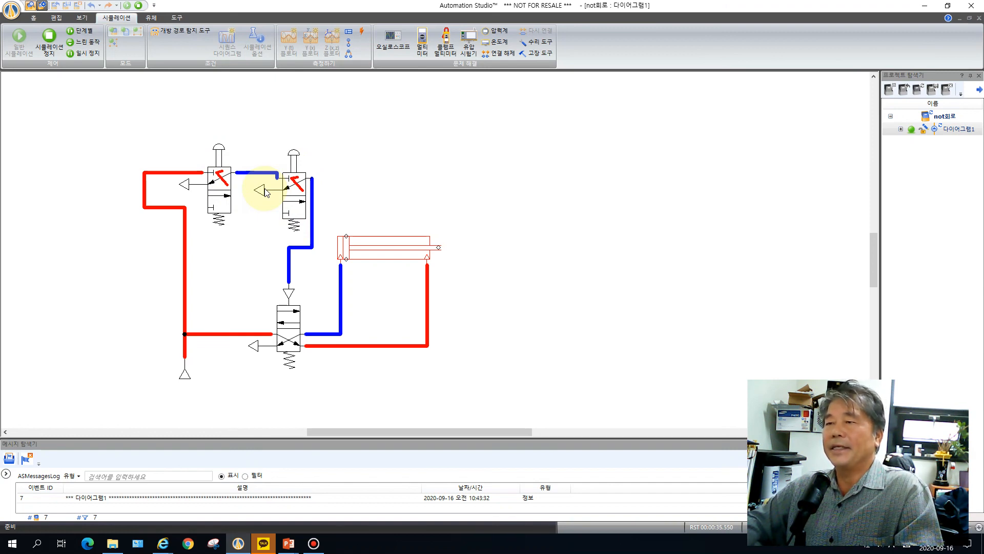
click(219, 143)
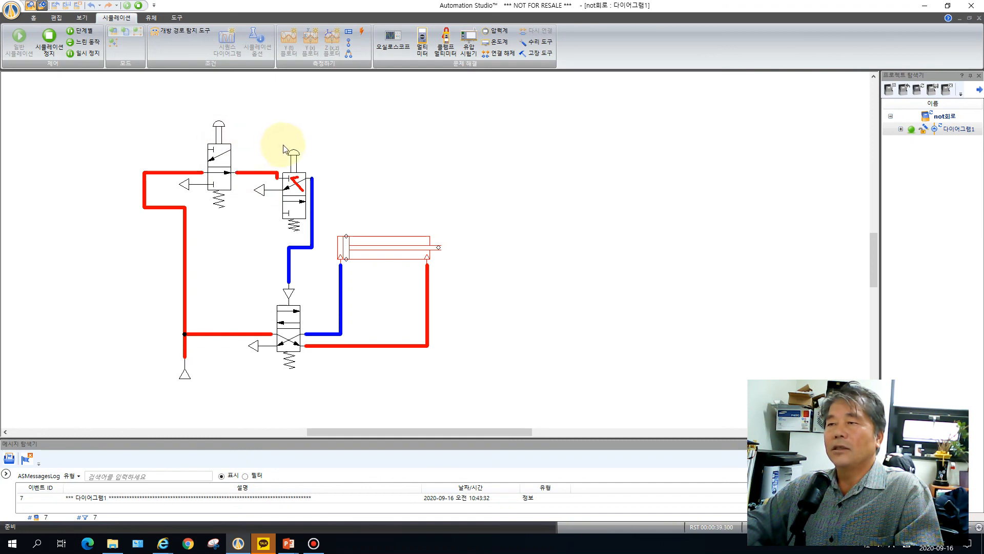
click(293, 156)
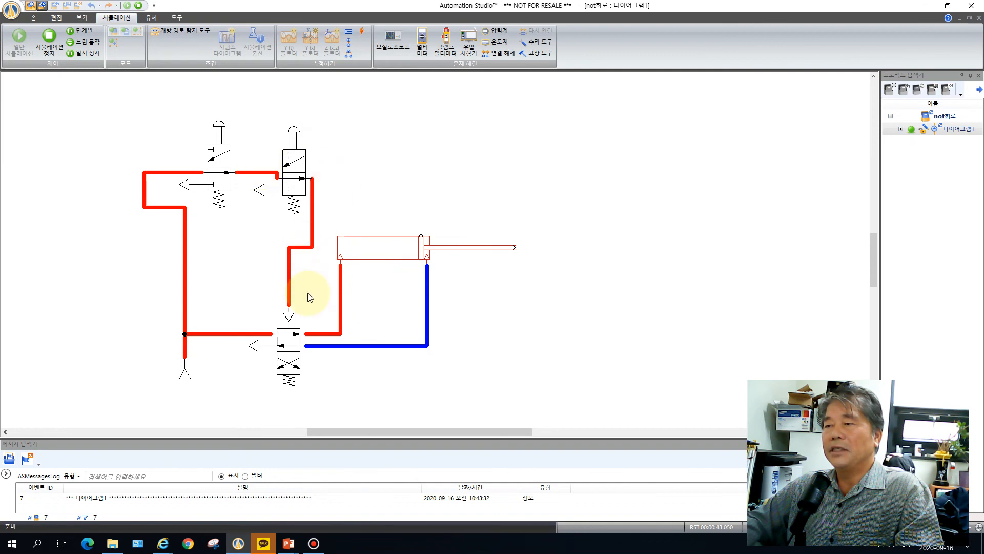
Actuate the right and left valves again, release and re-actuate the right valve, and release the left one
click(292, 158)
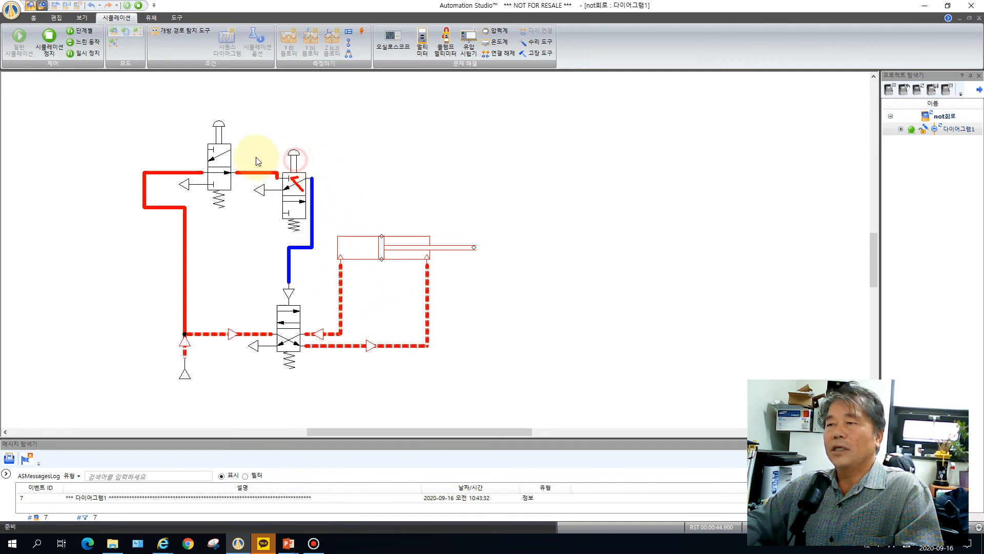
click(221, 157)
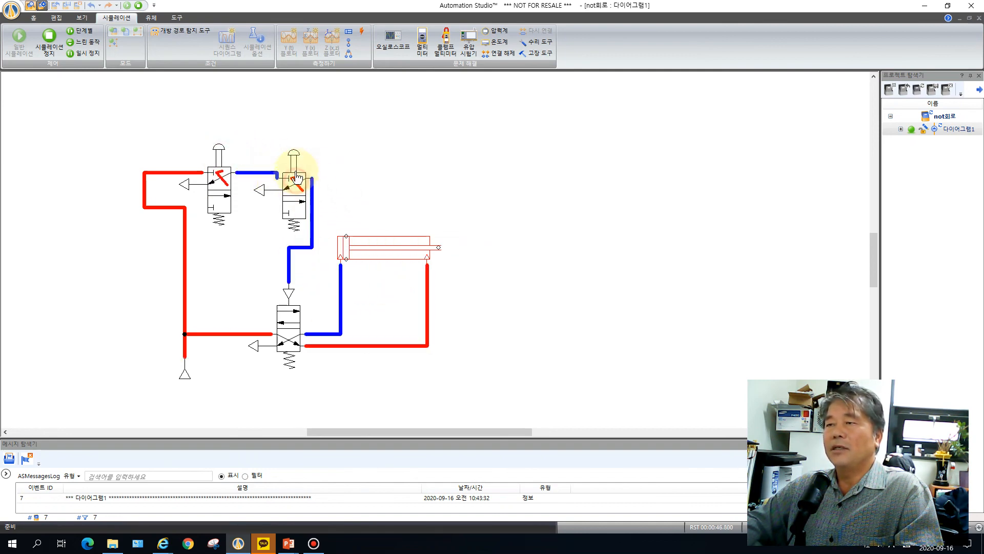
click(287, 159)
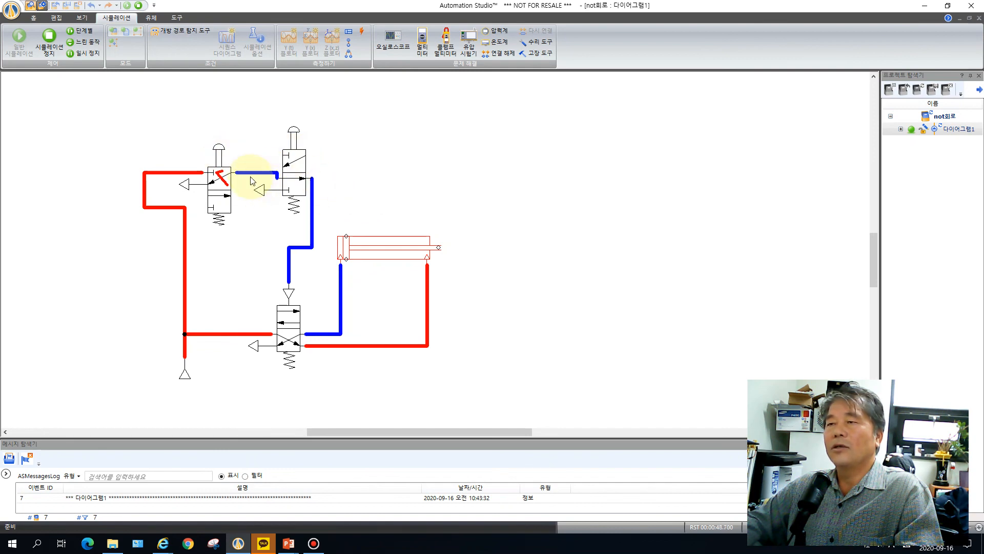
click(296, 154)
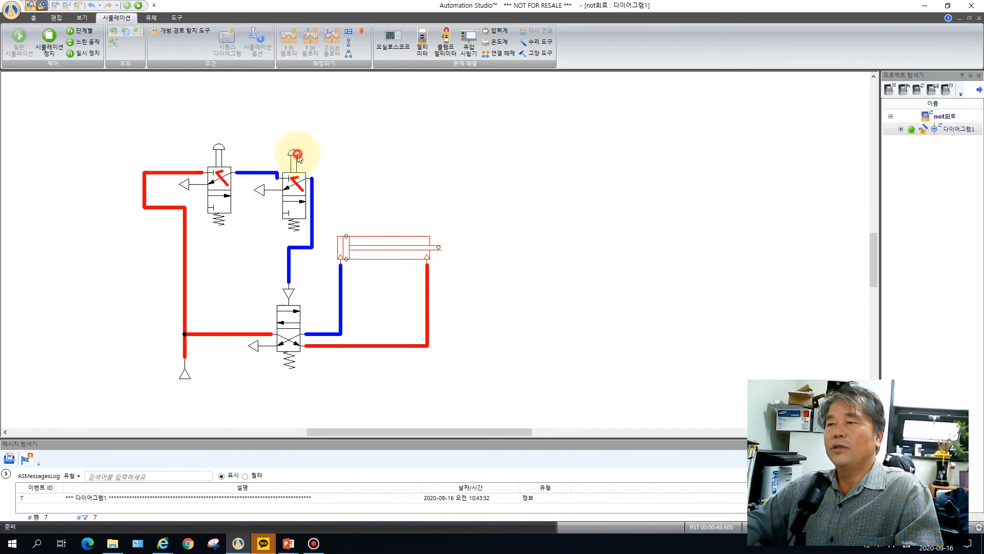
click(221, 156)
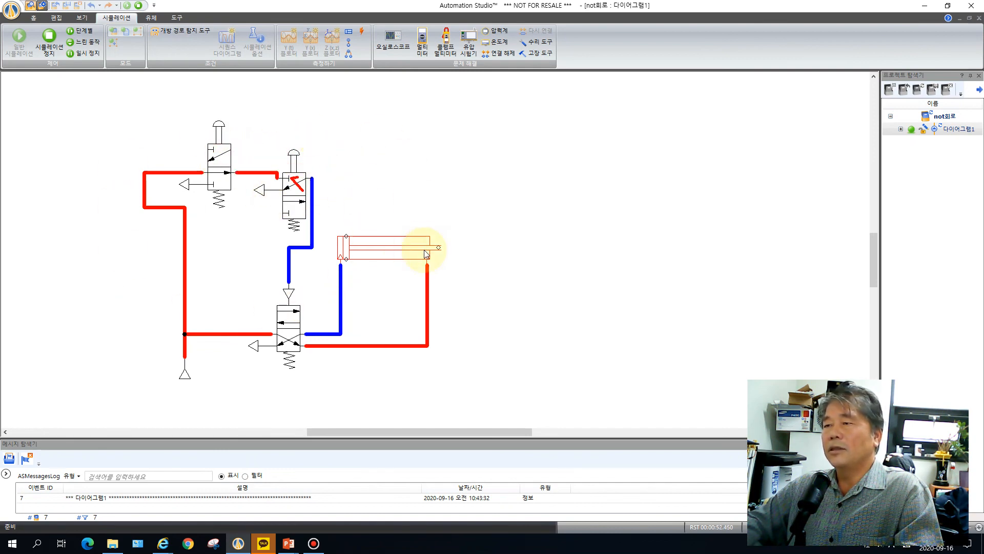